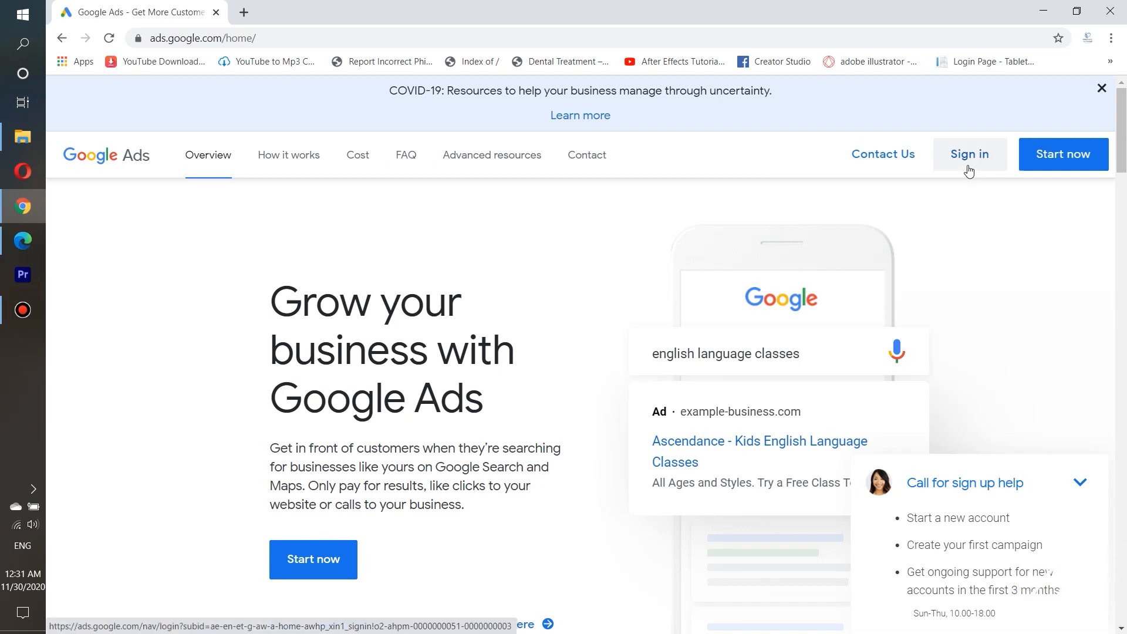
Step: Sign in to Google Ads and start creating a new Google Ads account
{"action": "left_click", "coordinate": [968, 170]}
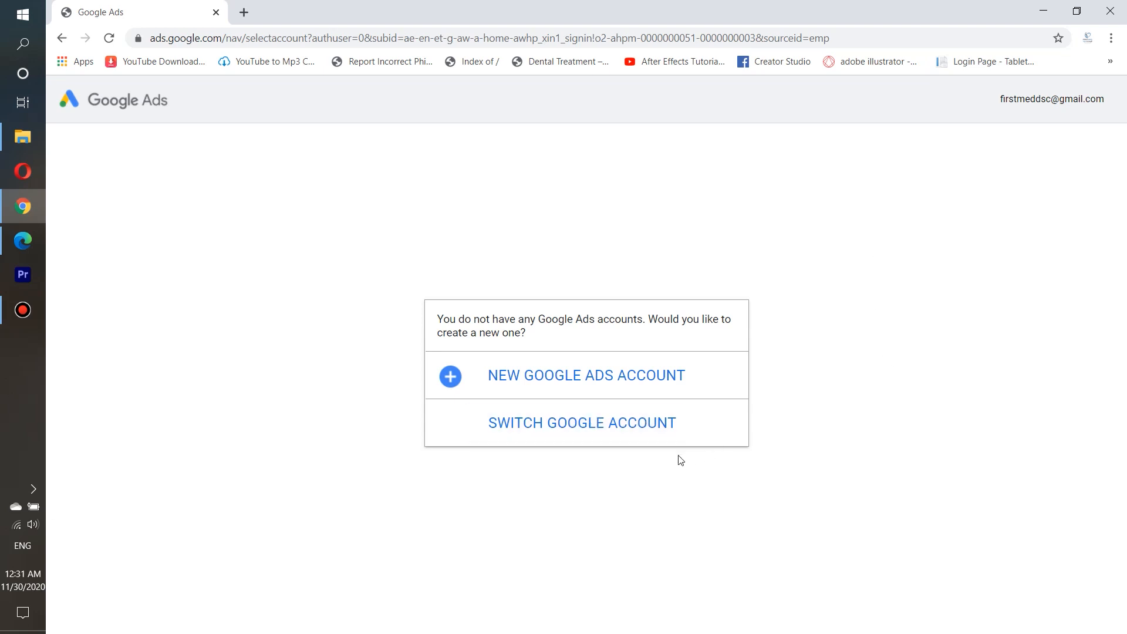
{"action": "left_click", "coordinate": [586, 383]}
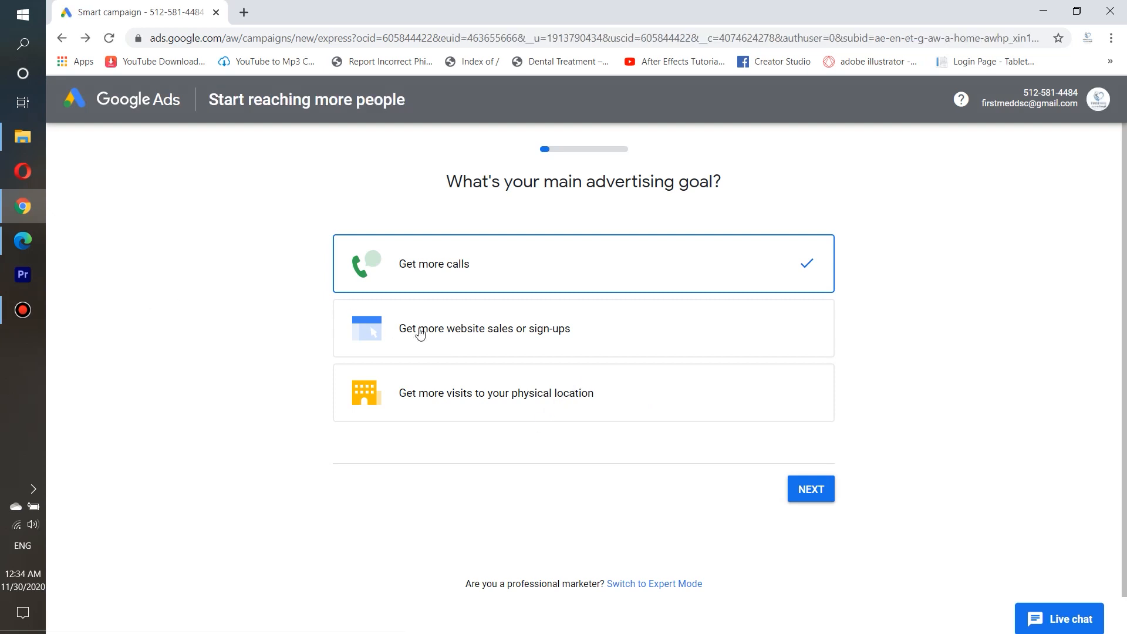
{"action": "left_click", "coordinate": [460, 327]}
{"action": "left_click", "coordinate": [443, 402]}
{"action": "left_click", "coordinate": [460, 292]}
{"action": "left_click", "coordinate": [466, 343]}
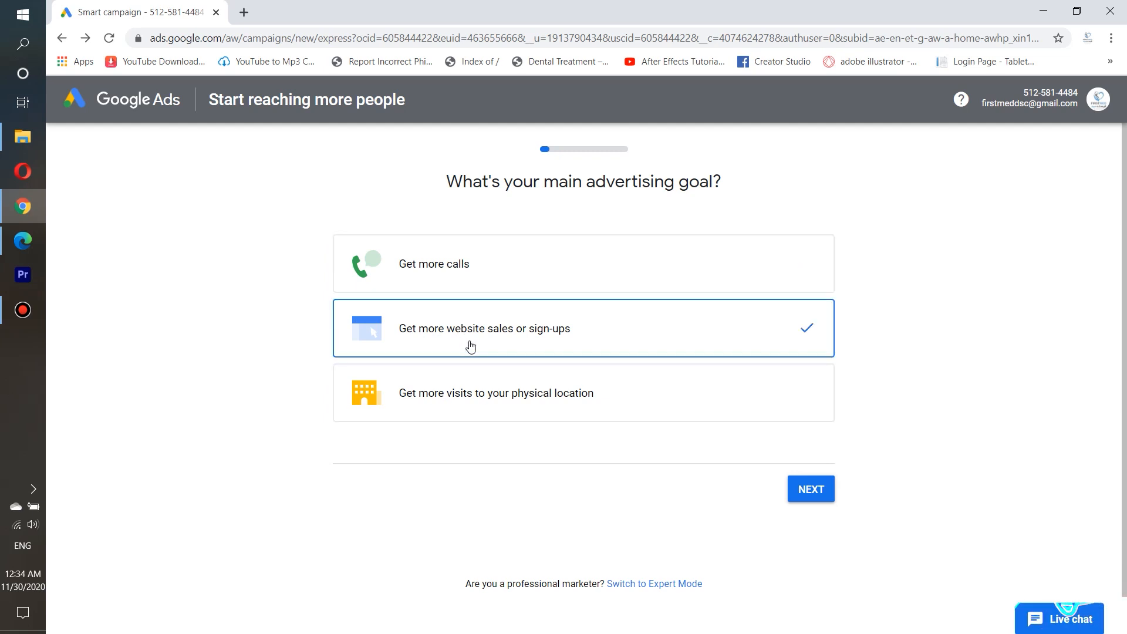
{"action": "left_click", "coordinate": [632, 264]}
{"action": "left_click", "coordinate": [580, 333]}
{"action": "left_click", "coordinate": [576, 389]}
{"action": "left_click", "coordinate": [583, 327]}
{"action": "left_click", "coordinate": [582, 274]}
{"action": "left_click", "coordinate": [582, 340]}
{"action": "left_click", "coordinate": [581, 392]}
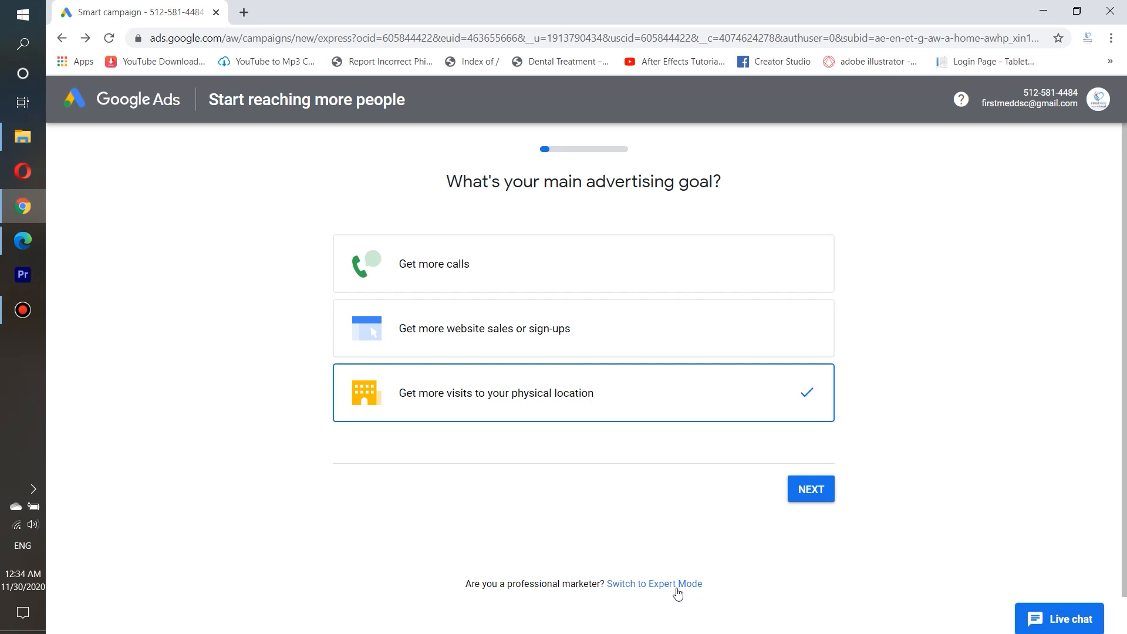
Step: Switch to Expert Mode and choose to create a campaign without a goal's guidance
{"action": "left_click", "coordinate": [680, 585]}
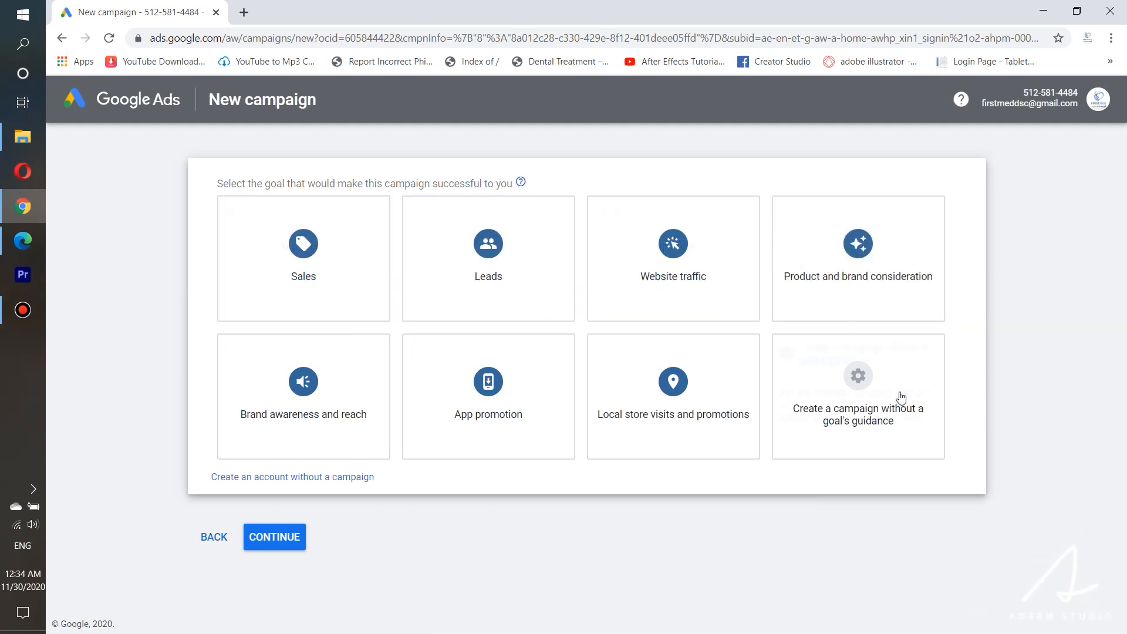
{"action": "left_click", "coordinate": [856, 410]}
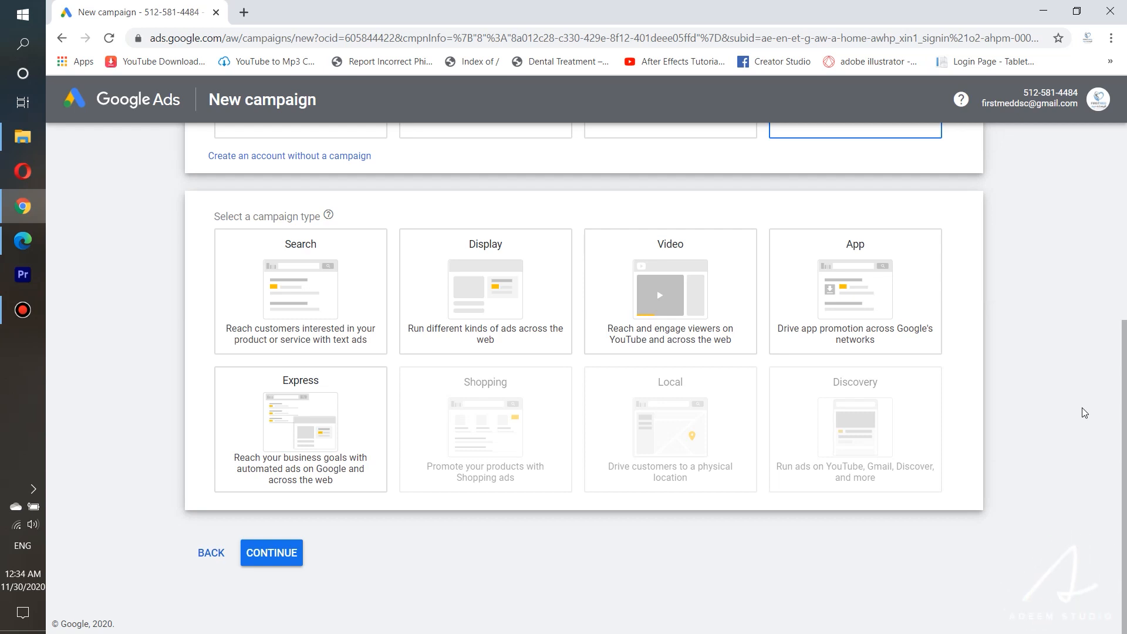
Step: Choose the Video campaign type with the Custom video campaign subtype and continue to the campaign settings
{"action": "left_click", "coordinate": [681, 346]}
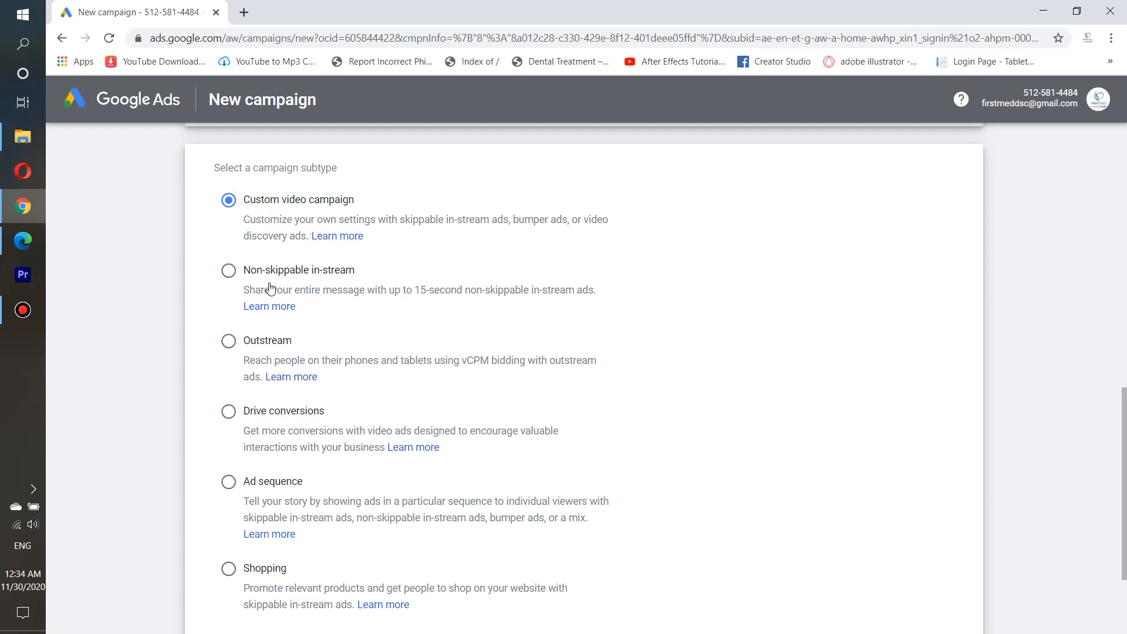
{"action": "scroll", "coordinate": [276, 317], "scroll_direction": "down", "scroll_amount": 2}
{"action": "scroll", "coordinate": [267, 335], "scroll_direction": "up", "scroll_amount": 2}
{"action": "scroll", "coordinate": [164, 307], "scroll_direction": "down", "scroll_amount": 2}
{"action": "left_click", "coordinate": [281, 554]}
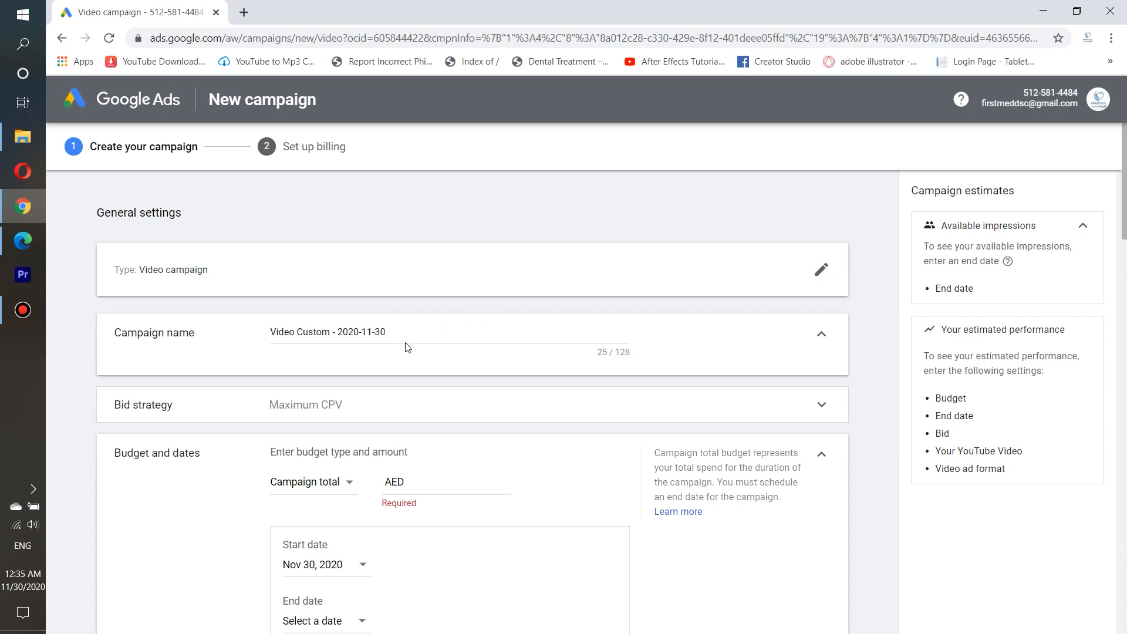
Step: Name the campaign "alto falto" and look over its bid strategy settings
{"action": "left_click_drag", "start_coordinate": [414, 335], "coordinate": [260, 343]}
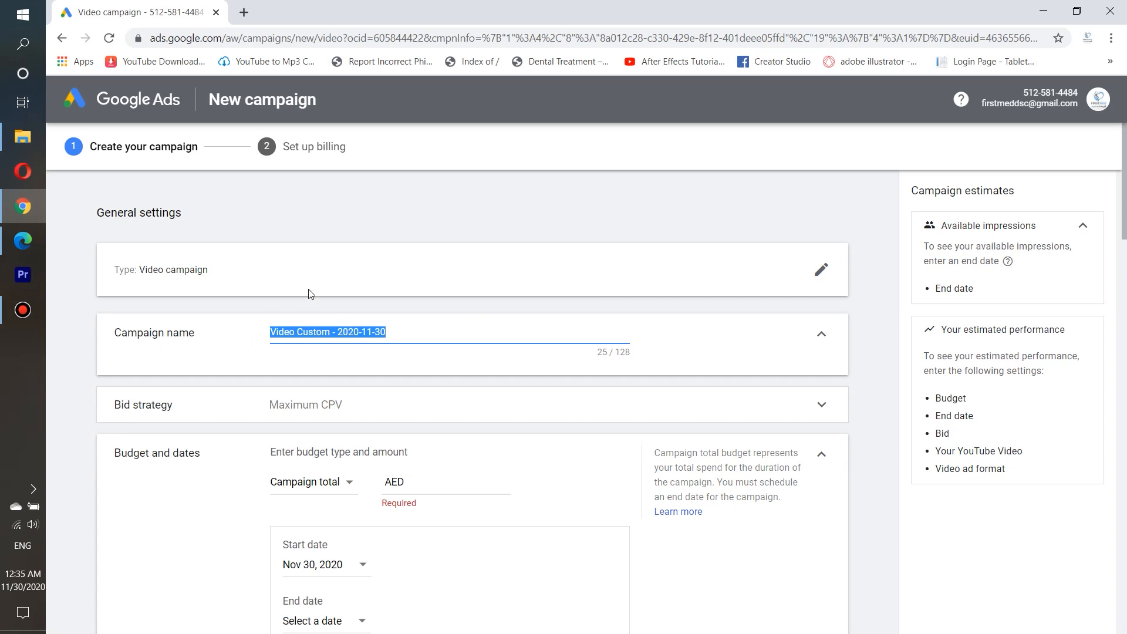
{"action": "type", "text": "alf"}
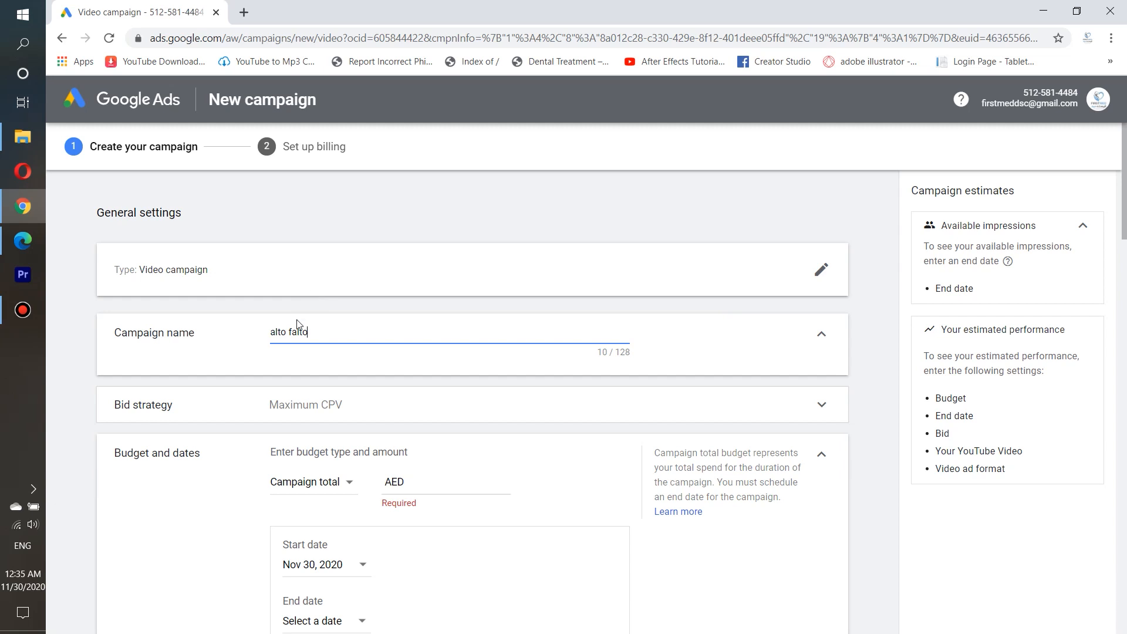
{"action": "scroll", "coordinate": [301, 324], "scroll_direction": "down", "scroll_amount": 2}
{"action": "left_click", "coordinate": [333, 313]}
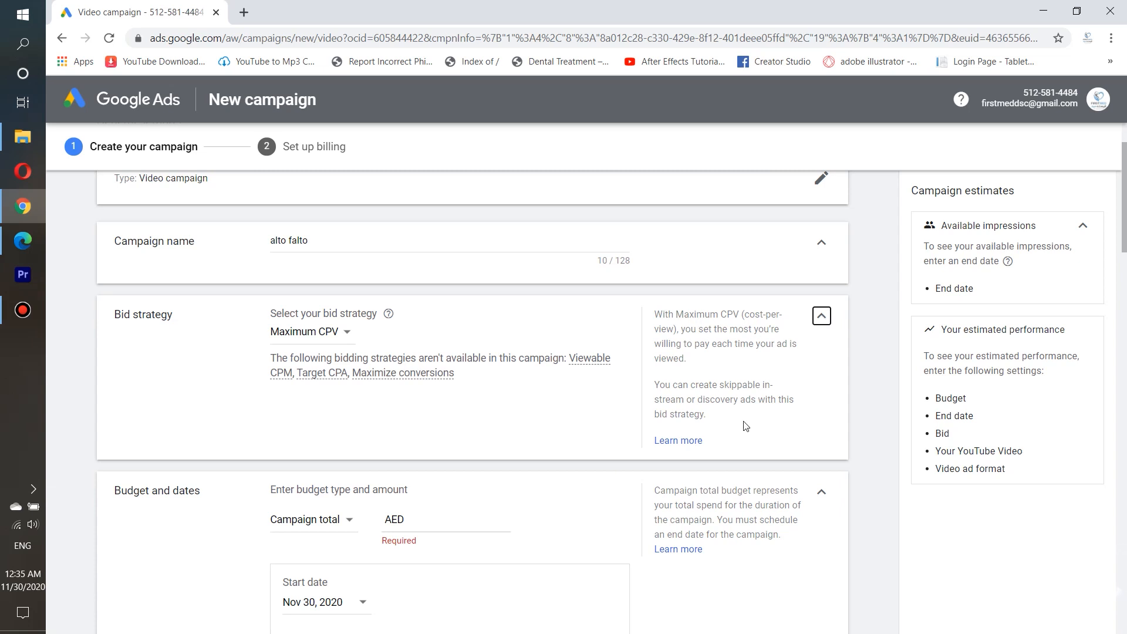
{"action": "left_click", "coordinate": [822, 317]}
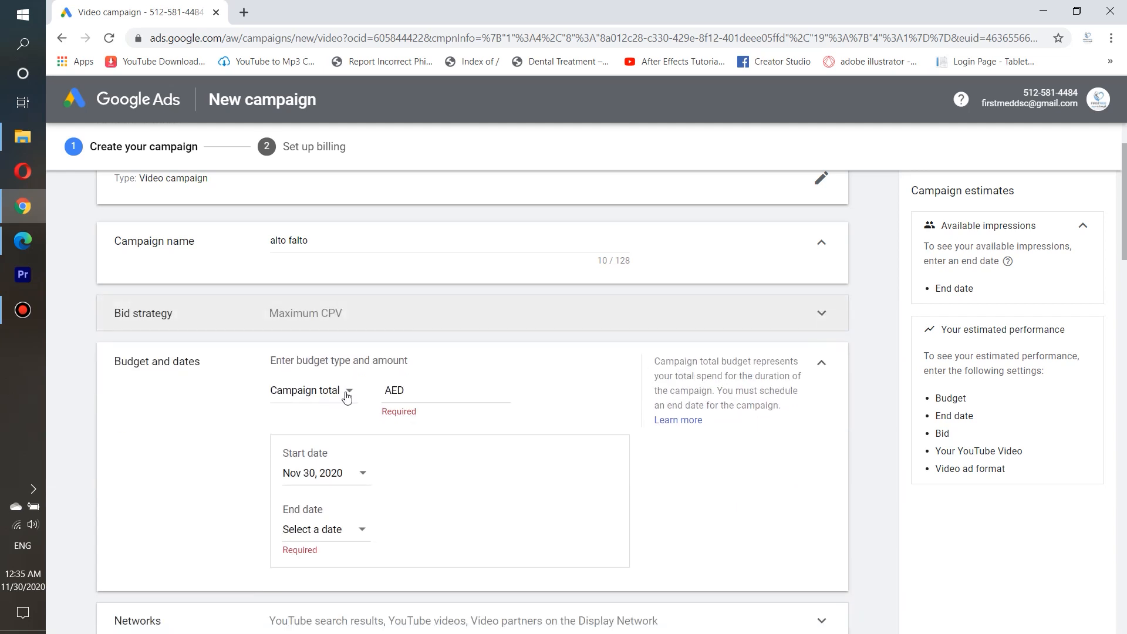
Step: Set the campaign budget to a daily amount of AED 10.00
{"action": "left_click", "coordinate": [334, 393]}
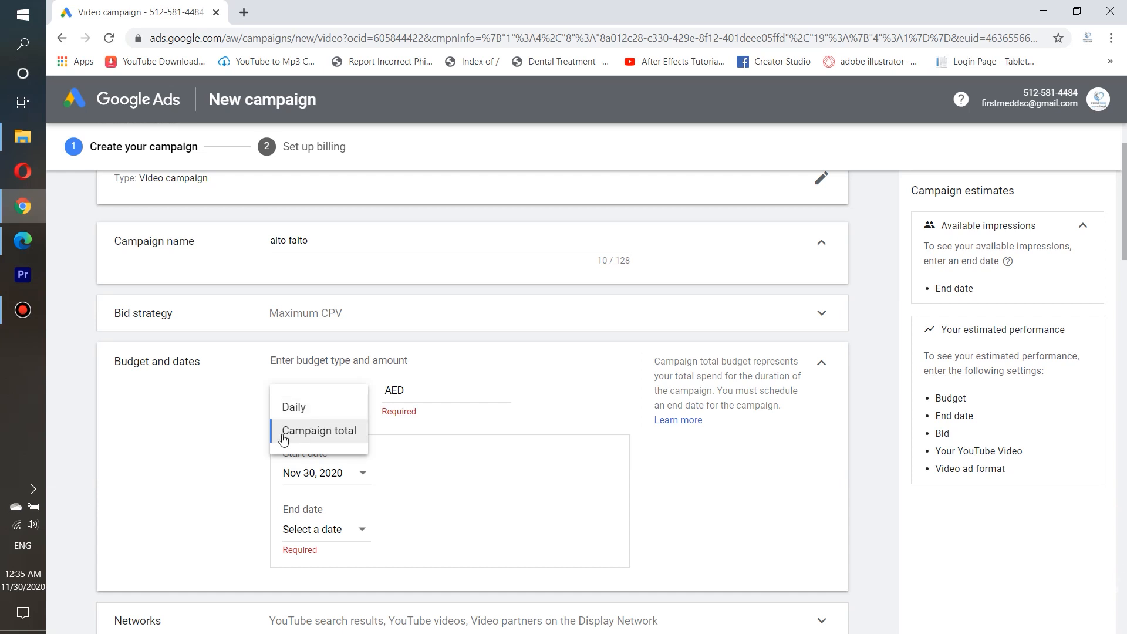
{"action": "left_click", "coordinate": [217, 442]}
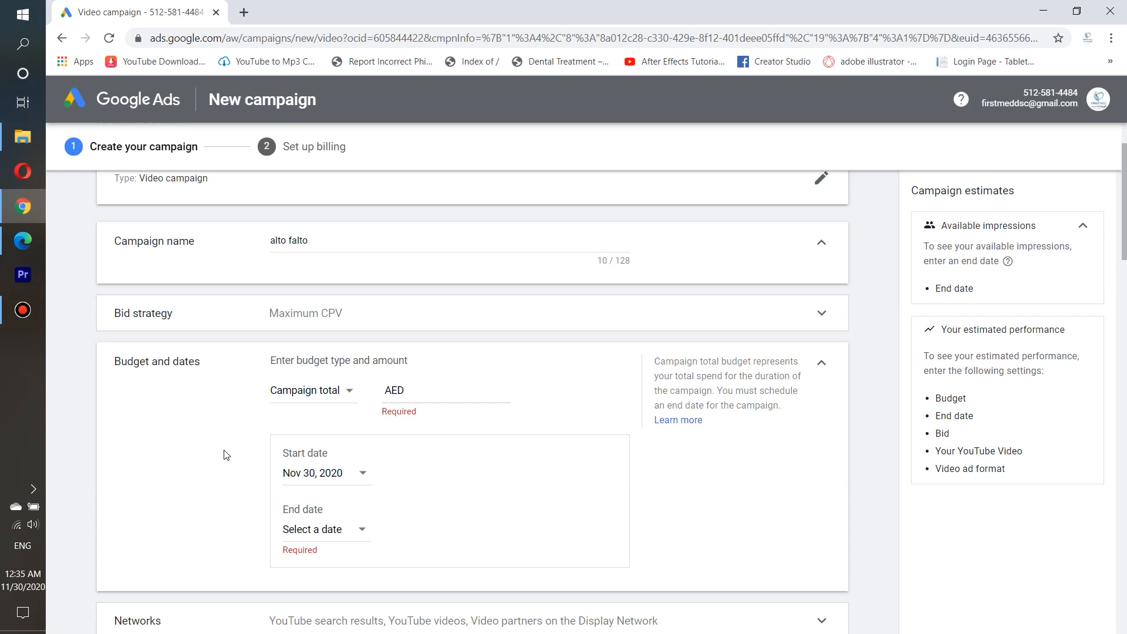
{"action": "left_click", "coordinate": [332, 392]}
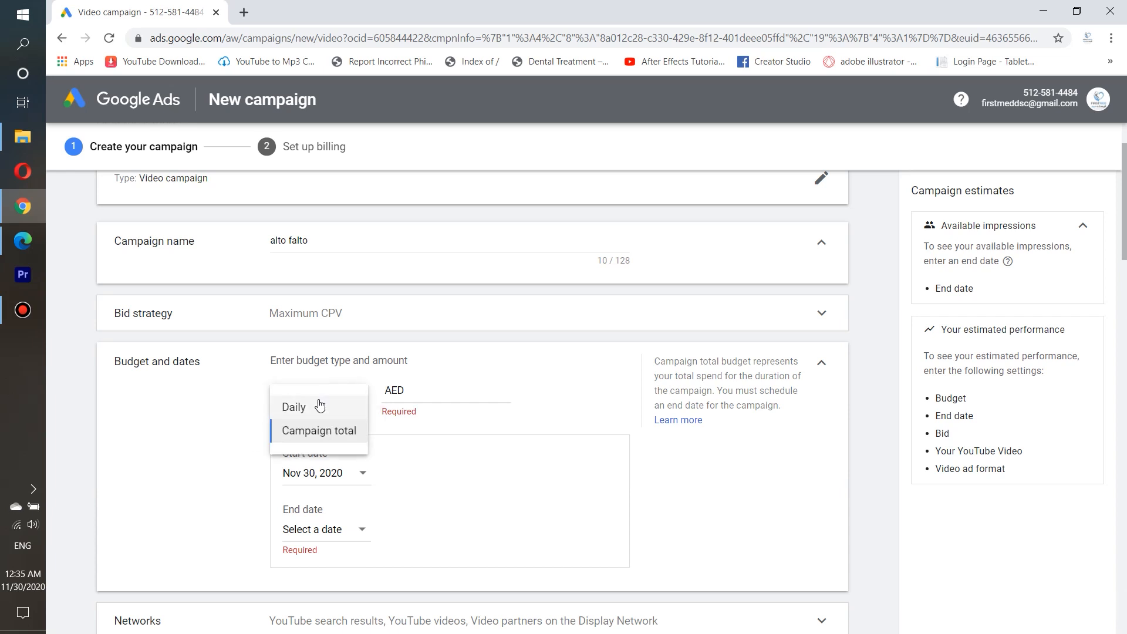
{"action": "left_click", "coordinate": [306, 340]}
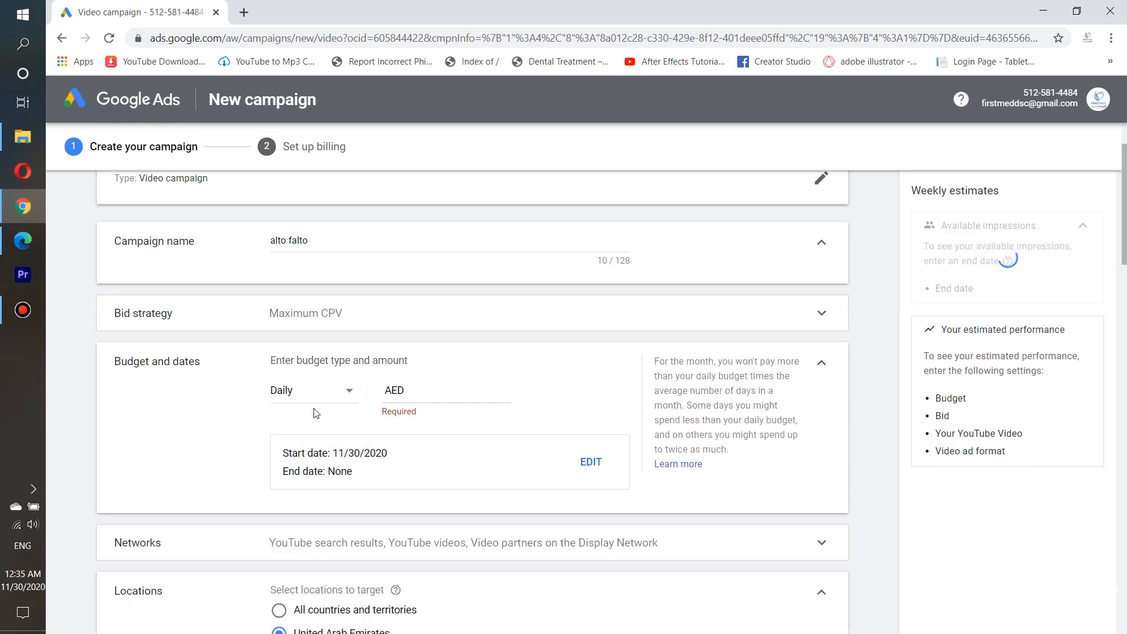
{"action": "left_click", "coordinate": [466, 401]}
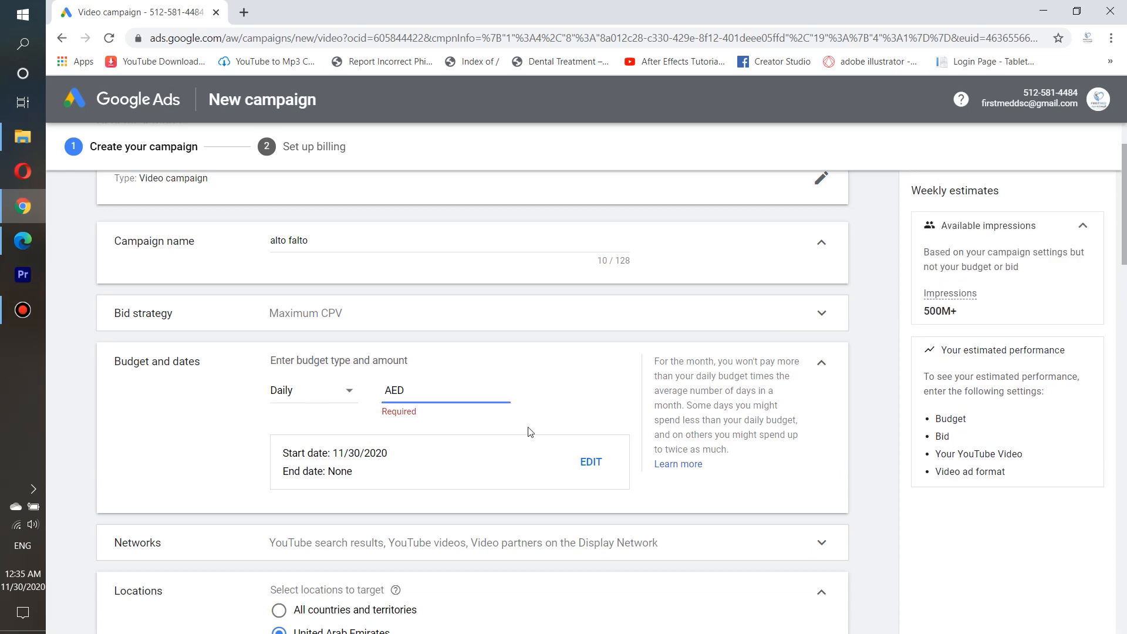
{"action": "type", "text": "10.00"}
Step: Exclude video partners on the Display Network from the campaign's networks
{"action": "scroll", "coordinate": [230, 427], "scroll_direction": "down", "scroll_amount": 2}
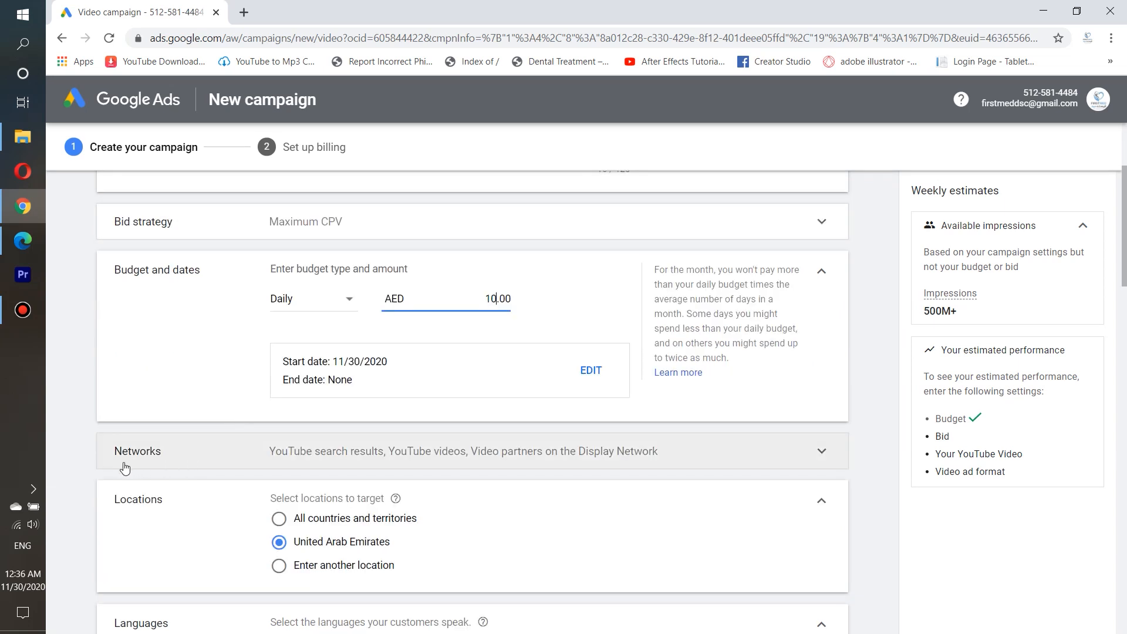
{"action": "left_click", "coordinate": [565, 463]}
{"action": "scroll", "coordinate": [831, 496], "scroll_direction": "down", "scroll_amount": 4}
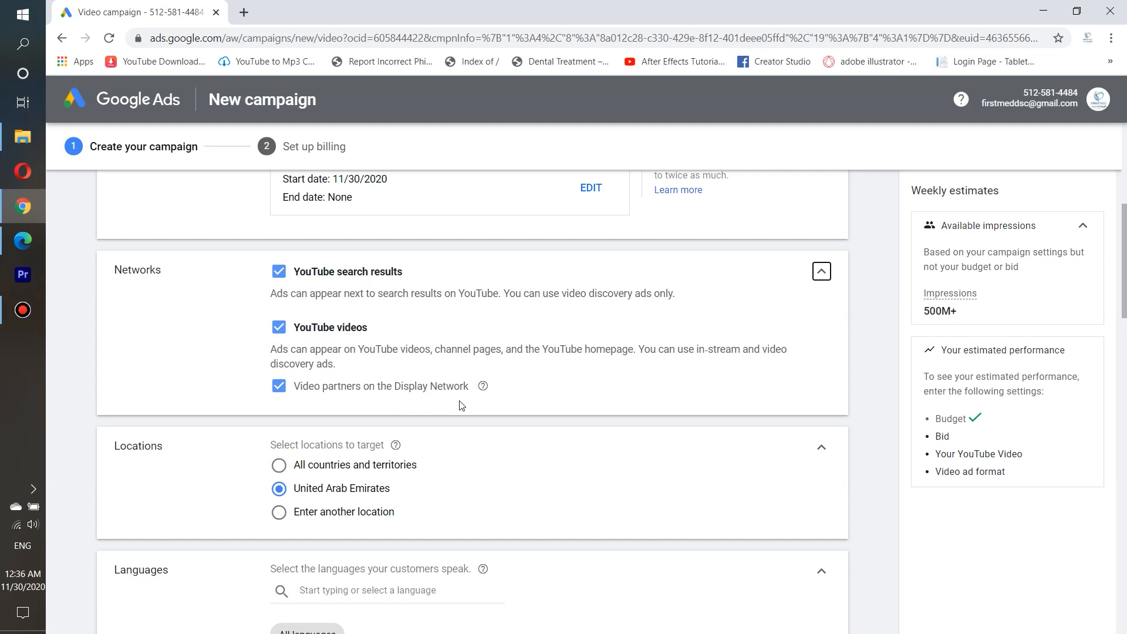
{"action": "left_click", "coordinate": [278, 387]}
Step: Target the country Pakistan as the campaign's location instead of a preset location
{"action": "scroll", "coordinate": [226, 475], "scroll_direction": "down", "scroll_amount": 2}
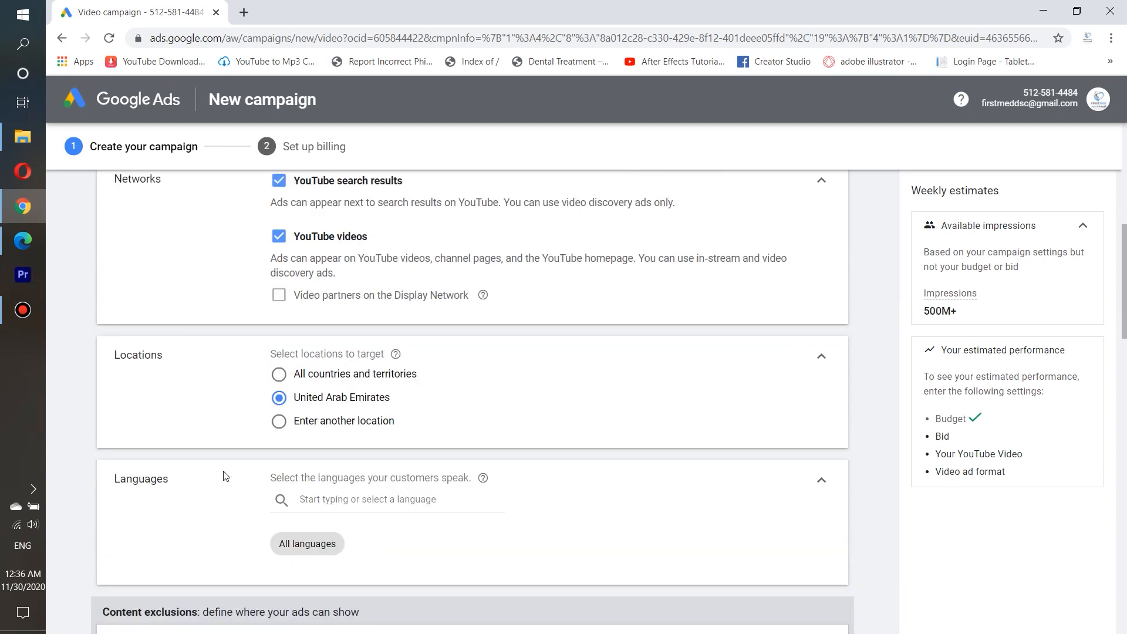
{"action": "left_click", "coordinate": [281, 424]}
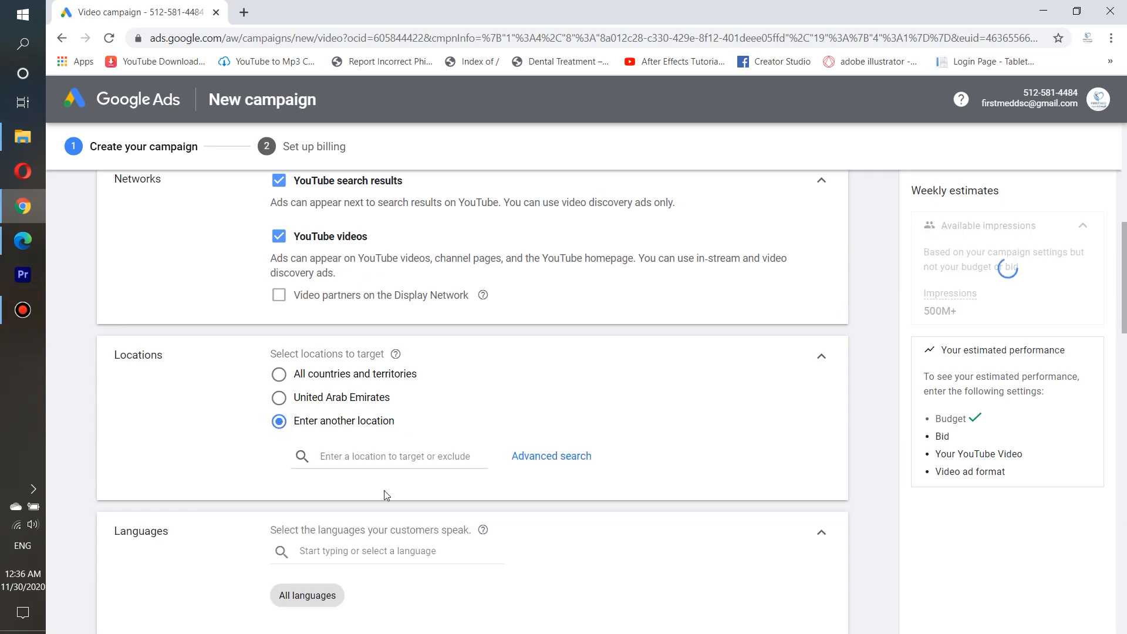
{"action": "left_click", "coordinate": [397, 460]}
{"action": "type", "text": "pakistan"}
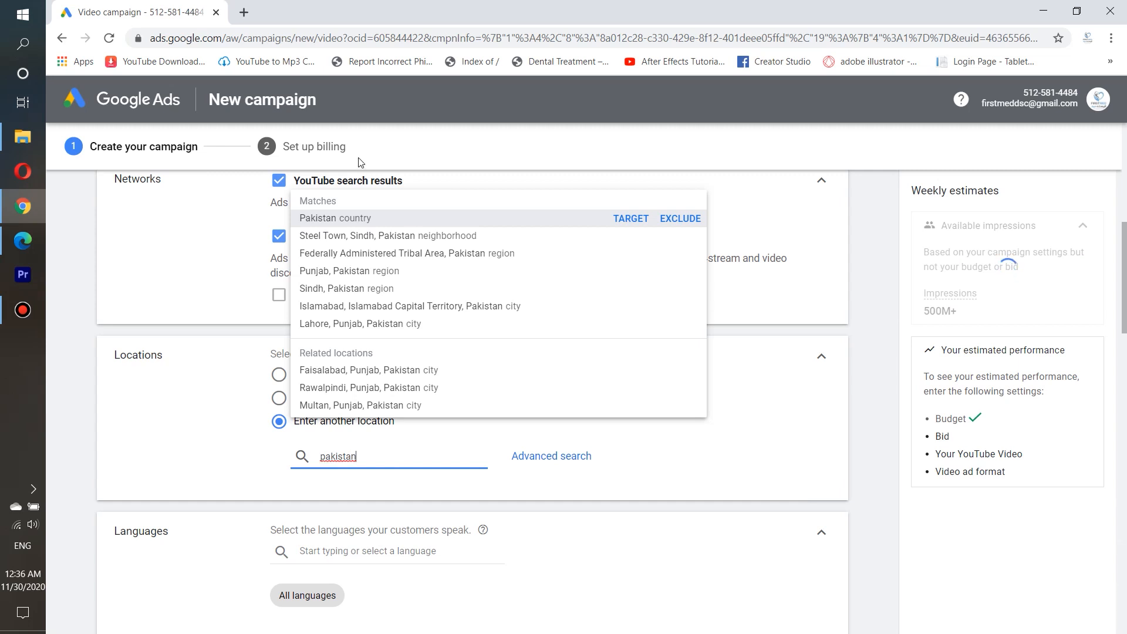
{"action": "left_click", "coordinate": [348, 219]}
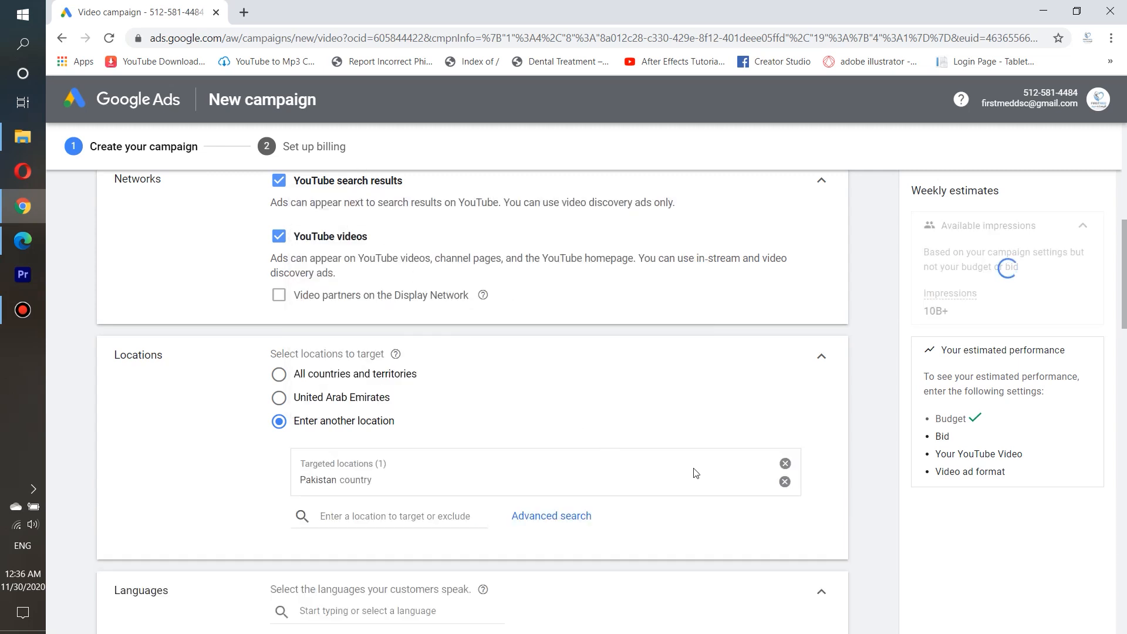
Step: Add Urdu as a language the campaign's customers speak
{"action": "scroll", "coordinate": [384, 347], "scroll_direction": "down", "scroll_amount": 3}
{"action": "left_click", "coordinate": [350, 428]}
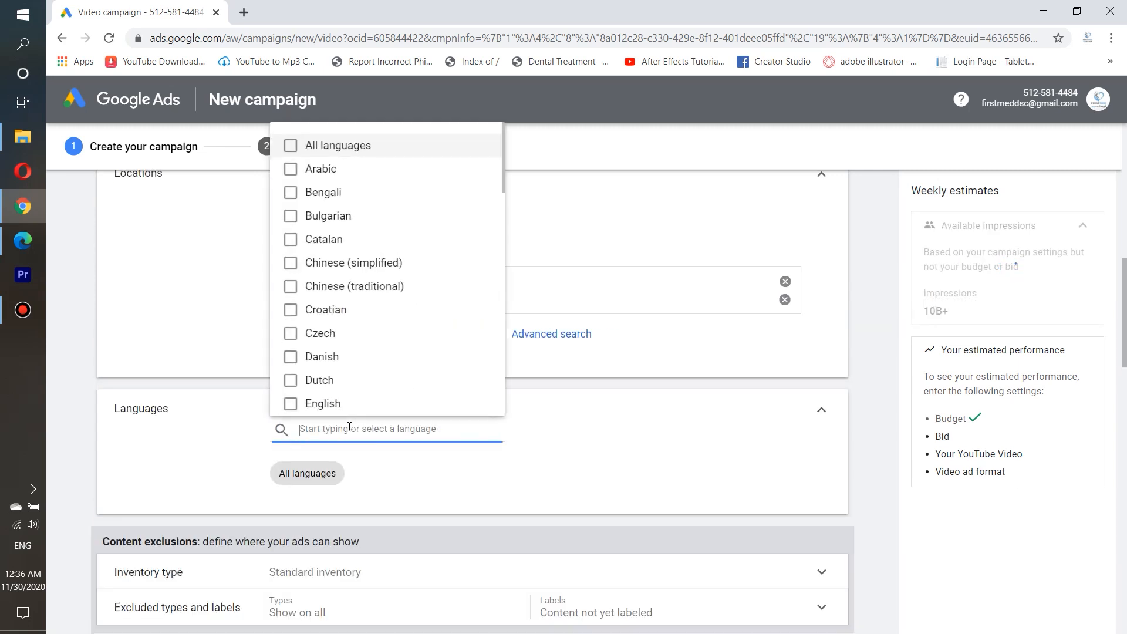
{"action": "type", "text": "urdu"}
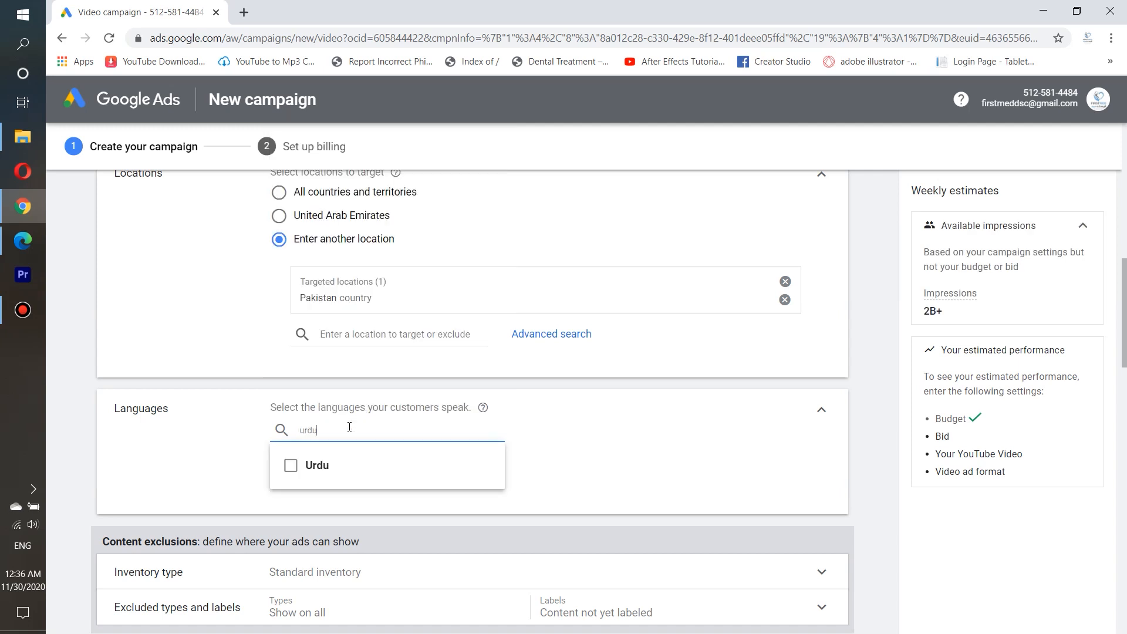
{"action": "left_click", "coordinate": [292, 464]}
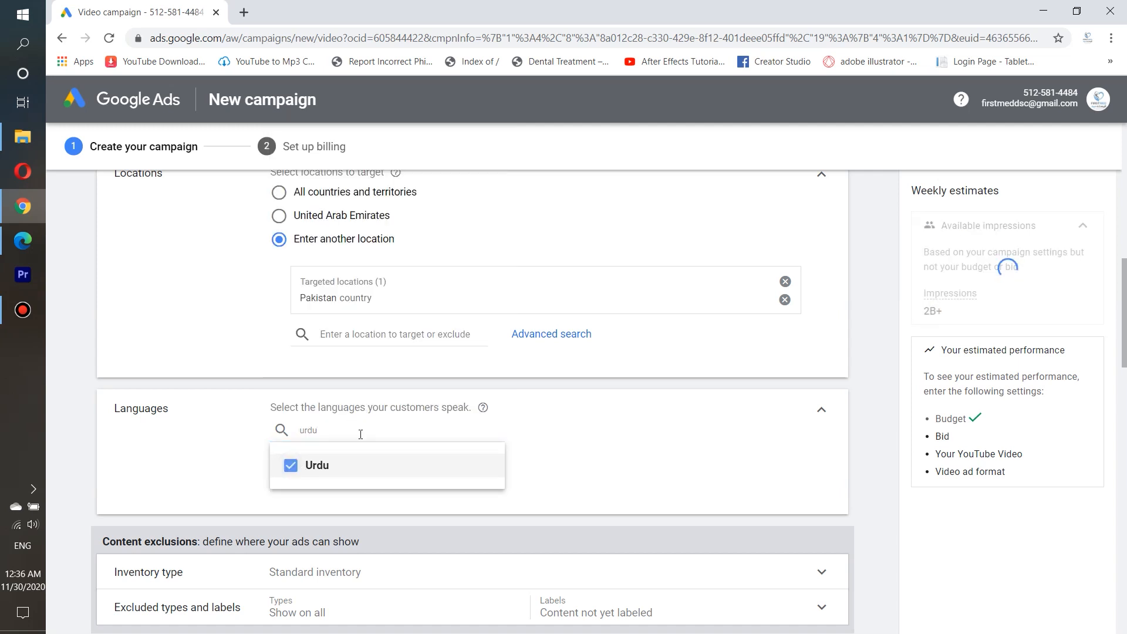
{"action": "left_click", "coordinate": [649, 473]}
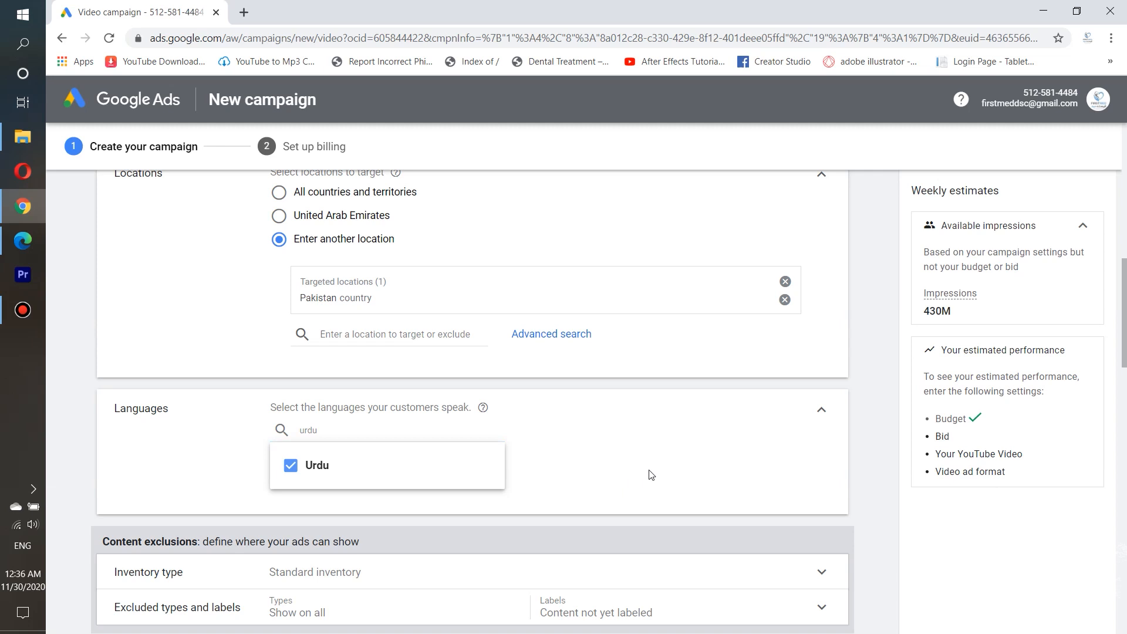
Step: Add English as a second language for the campaign's customers
{"action": "left_click", "coordinate": [382, 430]}
{"action": "key", "text": "BackSpace"}
{"action": "key", "text": "BackSpace"}
{"action": "key", "text": "BackSpace"}
{"action": "key", "text": "BackSpace"}
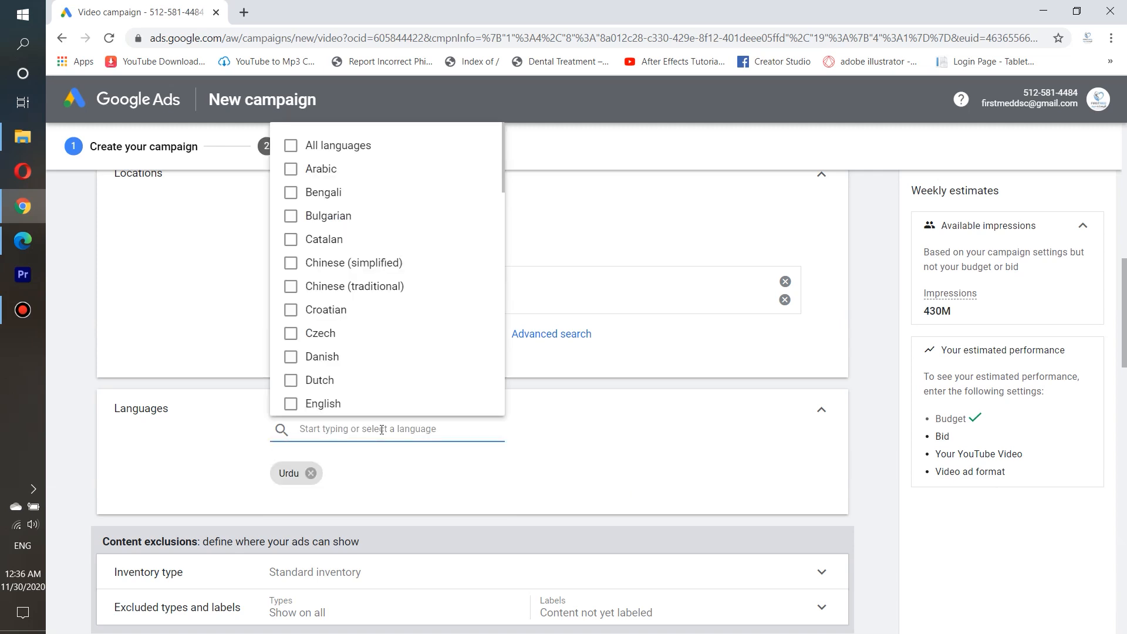
{"action": "type", "text": "englsih"}
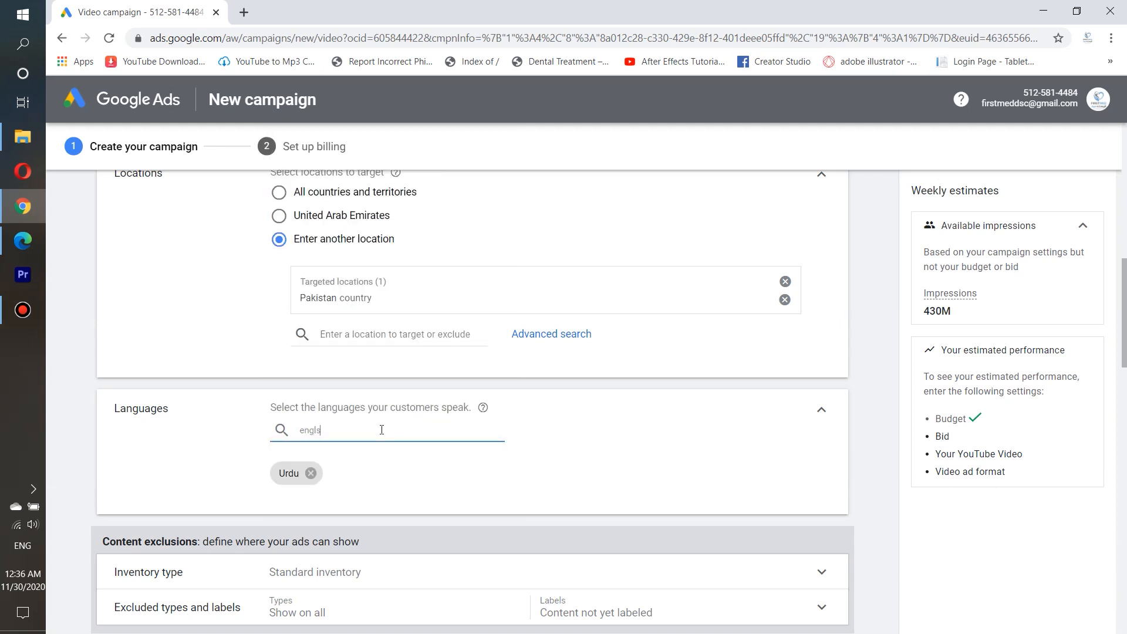
{"action": "key", "text": "BackSpace"}
{"action": "left_click", "coordinate": [292, 466]}
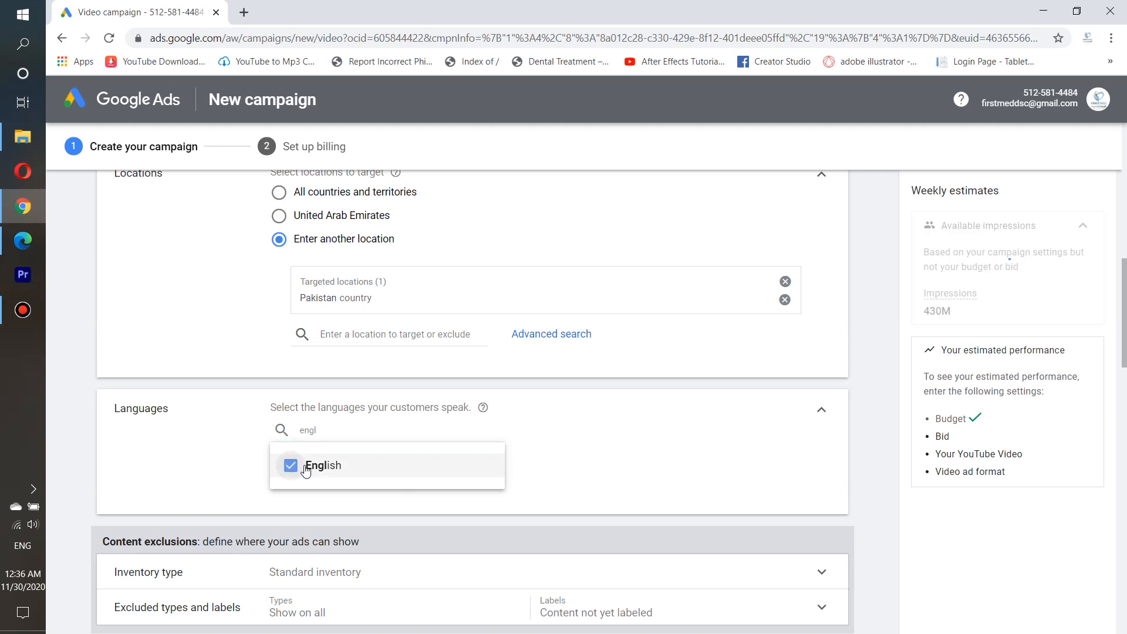
{"action": "left_click", "coordinate": [648, 477]}
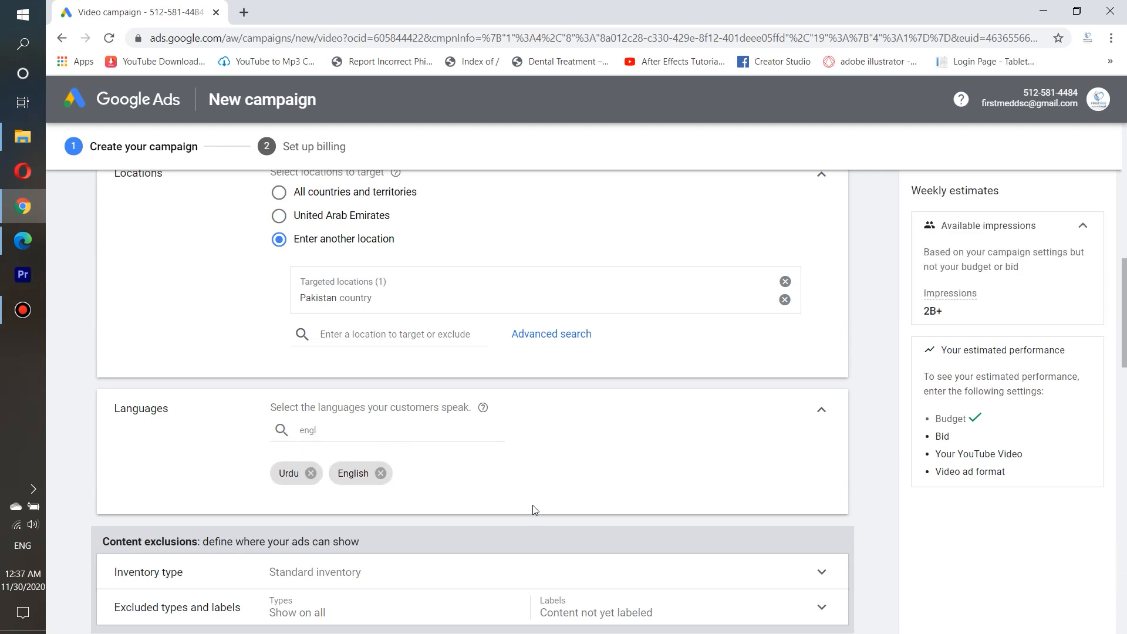
Step: Examine the inventory type options and the excluded content types and labels under the content exclusions
{"action": "scroll", "coordinate": [536, 508], "scroll_direction": "down", "scroll_amount": 2}
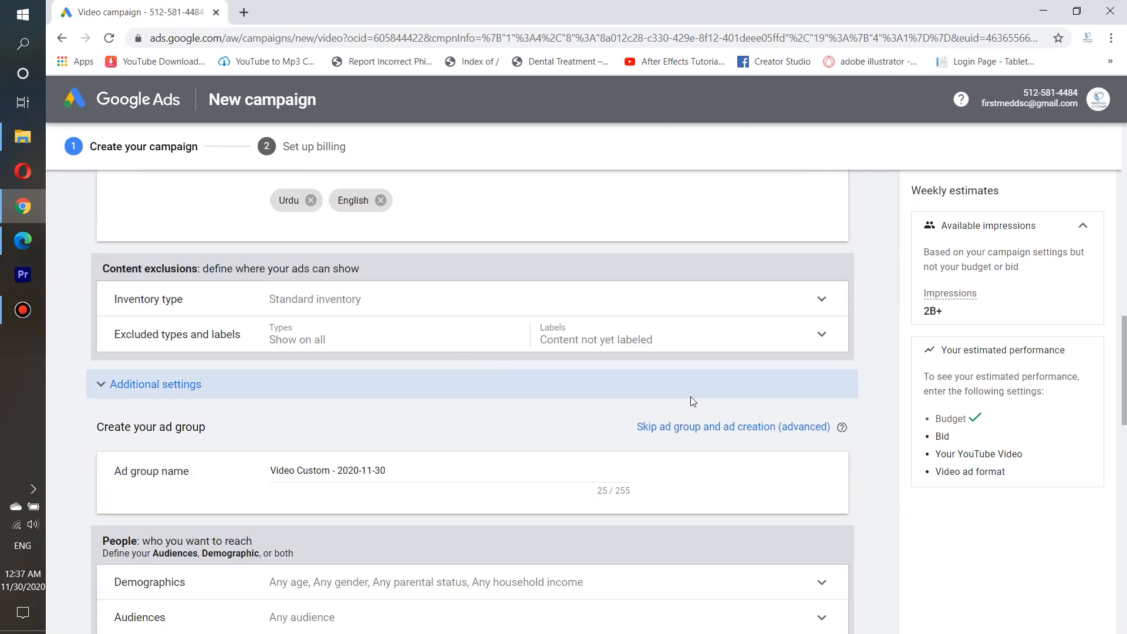
{"action": "scroll", "coordinate": [690, 397], "scroll_direction": "down", "scroll_amount": 5}
{"action": "left_click", "coordinate": [387, 226]}
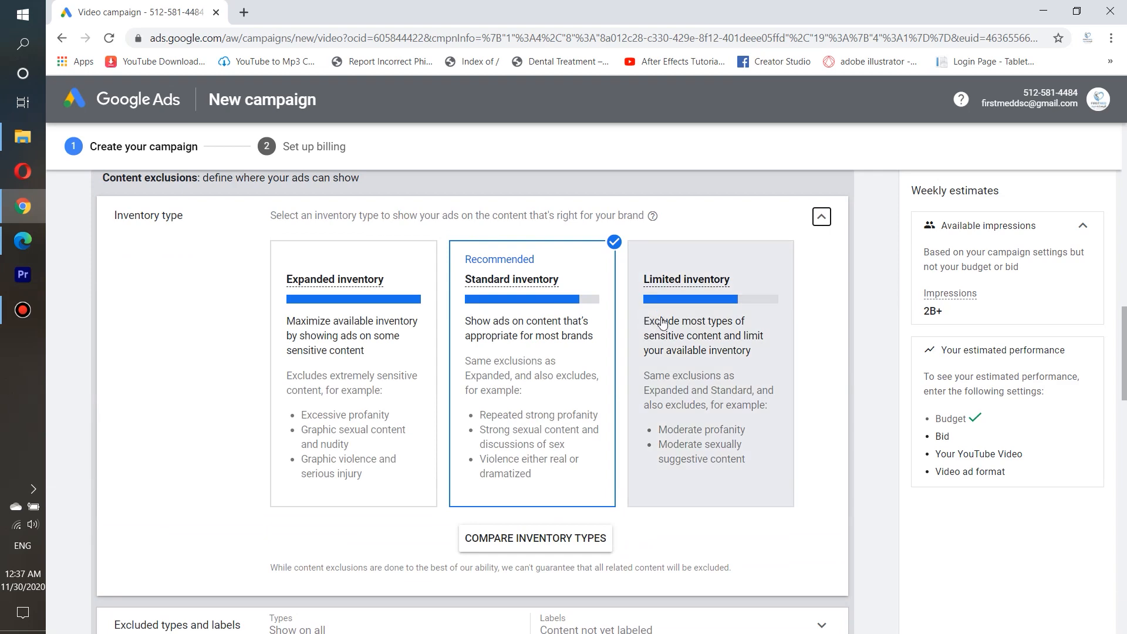
{"action": "left_click", "coordinate": [822, 217]}
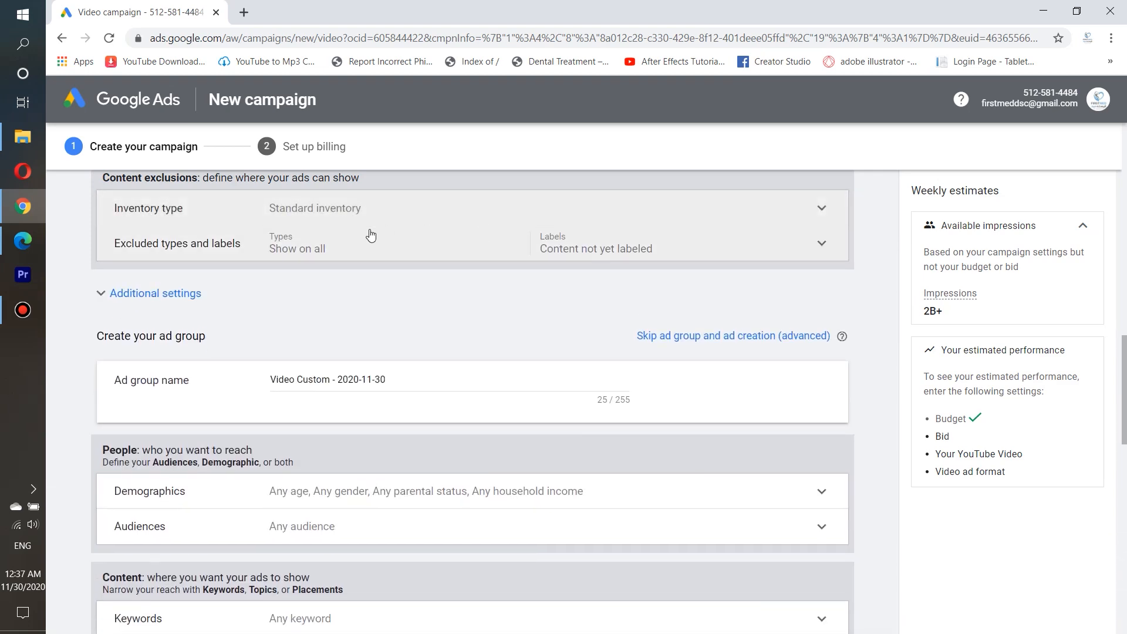
{"action": "left_click", "coordinate": [352, 251]}
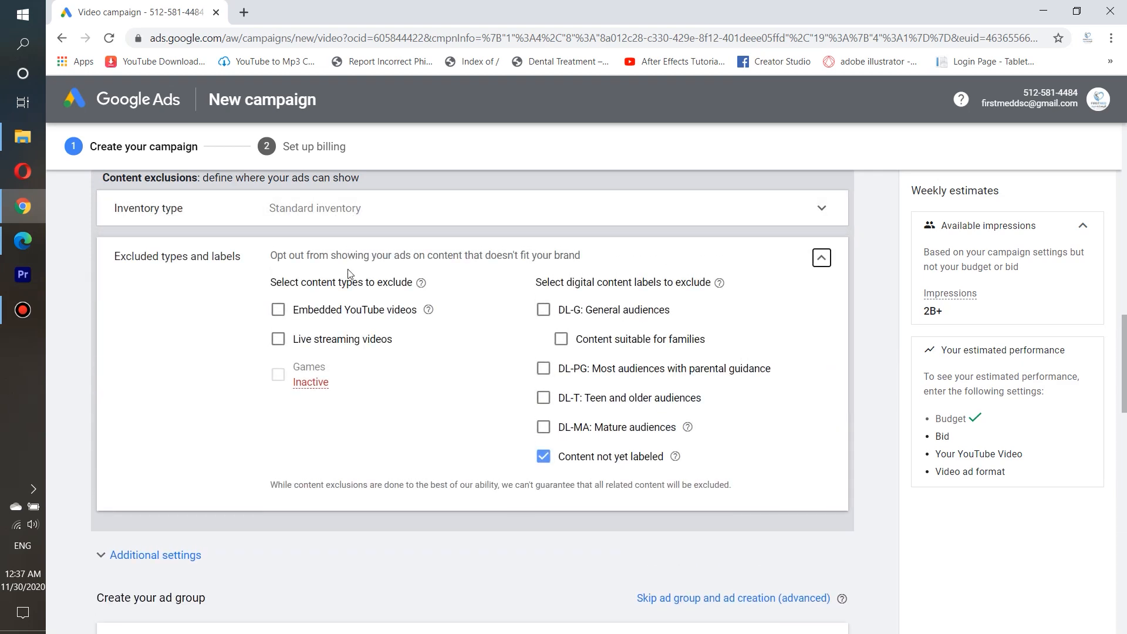
Step: Exclude embedded YouTube videos and live streaming videos, and stop excluding content not yet labeled
{"action": "left_click", "coordinate": [279, 311]}
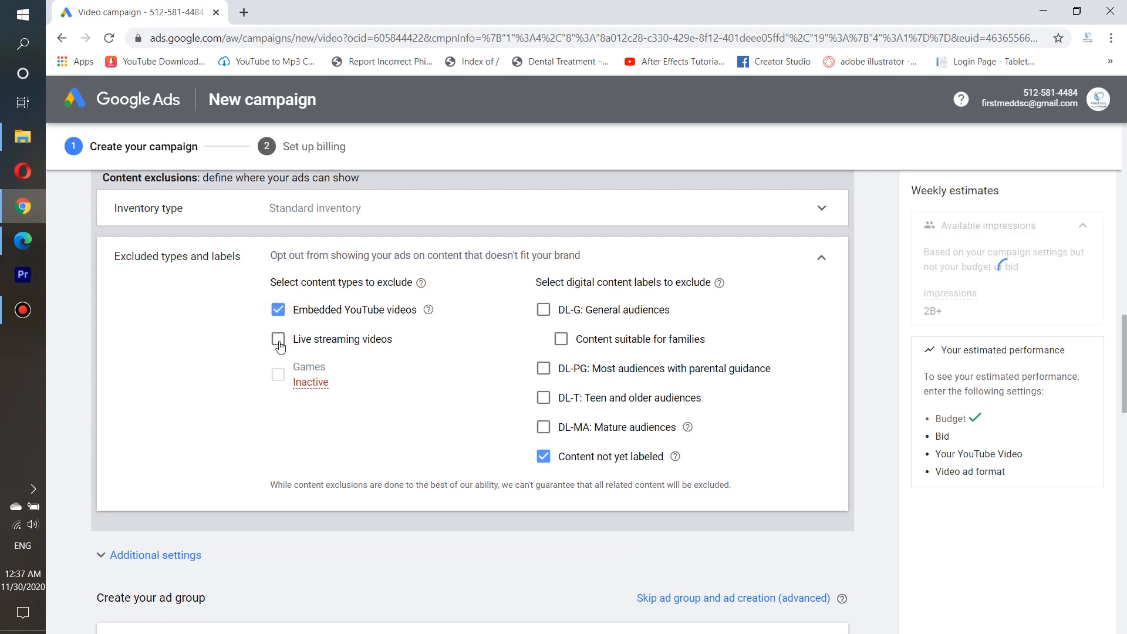
{"action": "left_click", "coordinate": [279, 342]}
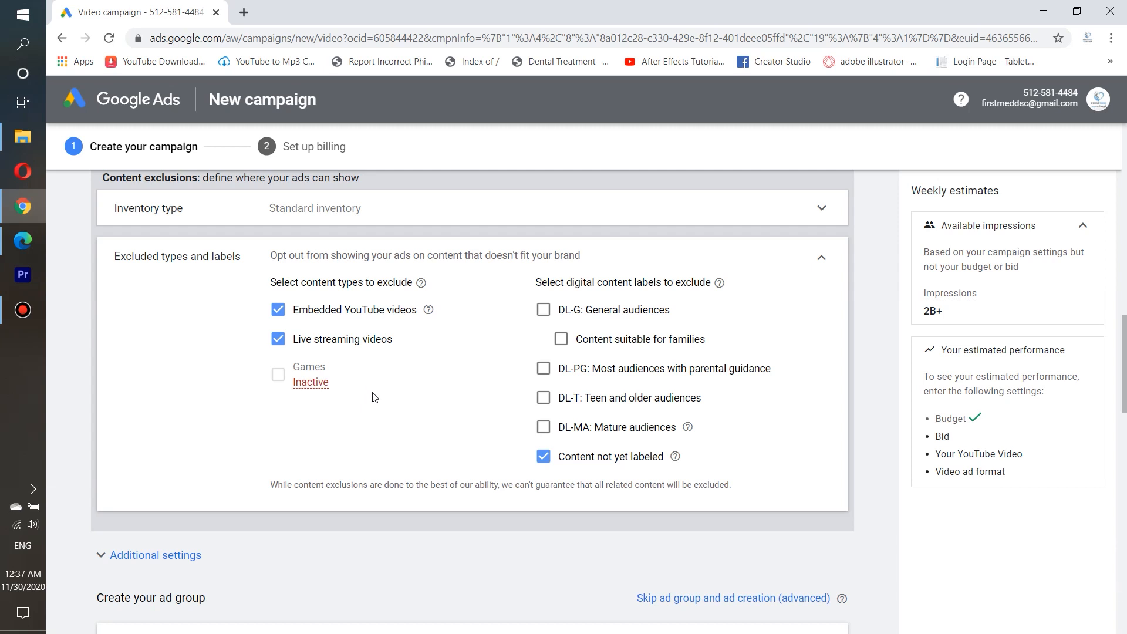
{"action": "left_click", "coordinate": [543, 461]}
{"action": "left_click", "coordinate": [817, 259]}
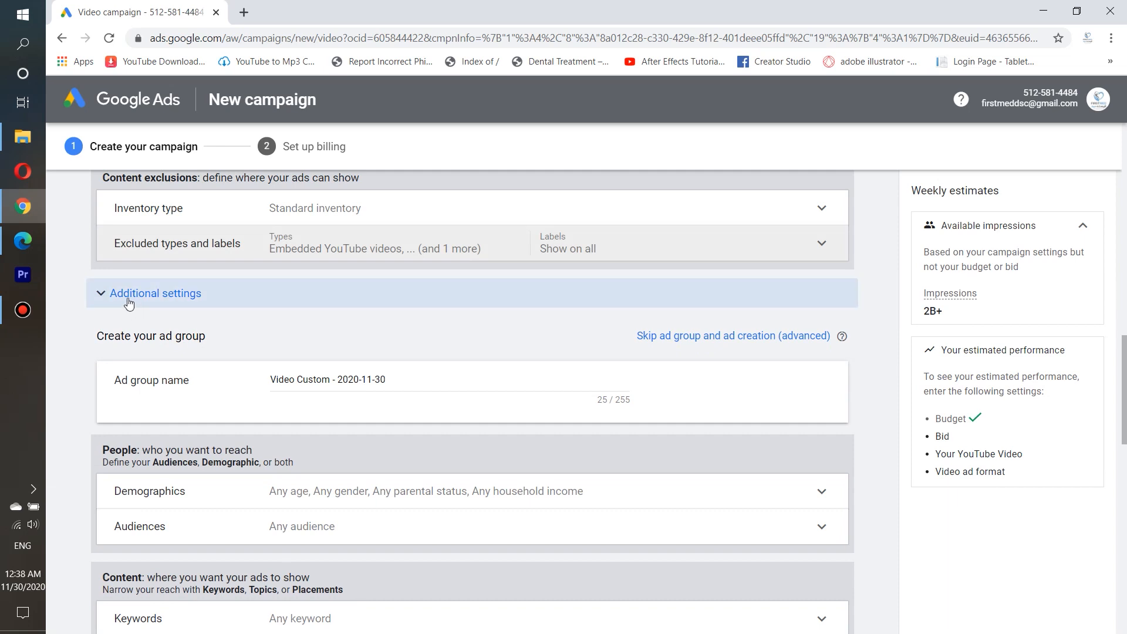
Step: Set specific device targeting in the additional settings to computers and mobile phones only, leaving out tablets and TV screens
{"action": "left_click", "coordinate": [103, 298]}
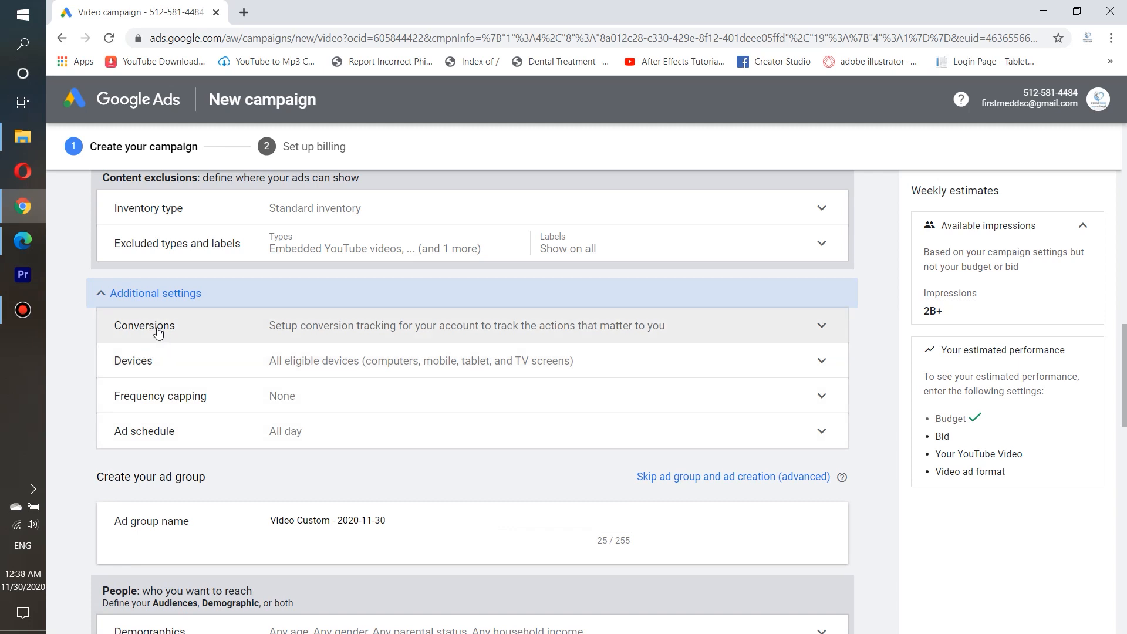
{"action": "left_click", "coordinate": [144, 371]}
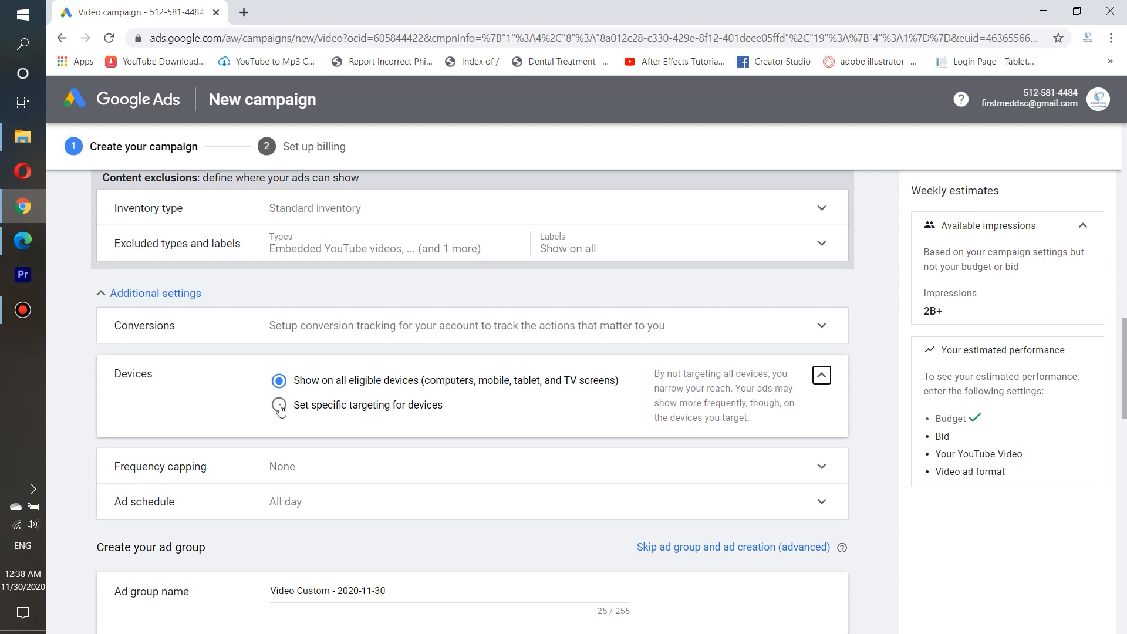
{"action": "left_click", "coordinate": [280, 406]}
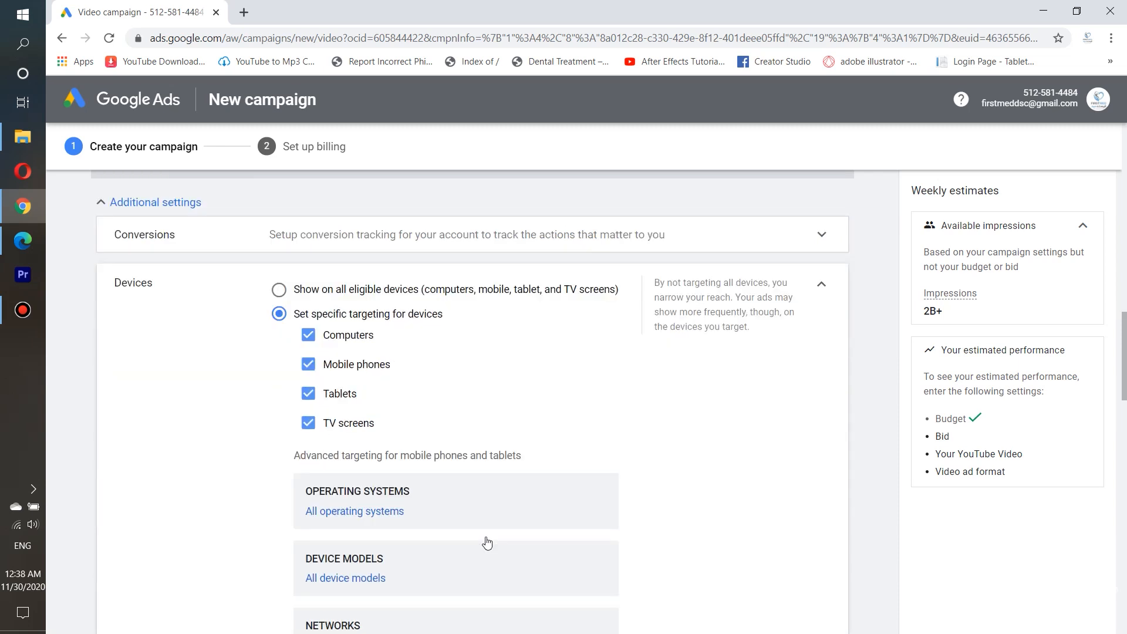
{"action": "scroll", "coordinate": [486, 537], "scroll_direction": "down", "scroll_amount": 2}
{"action": "left_click", "coordinate": [308, 424]}
{"action": "left_click", "coordinate": [308, 396]}
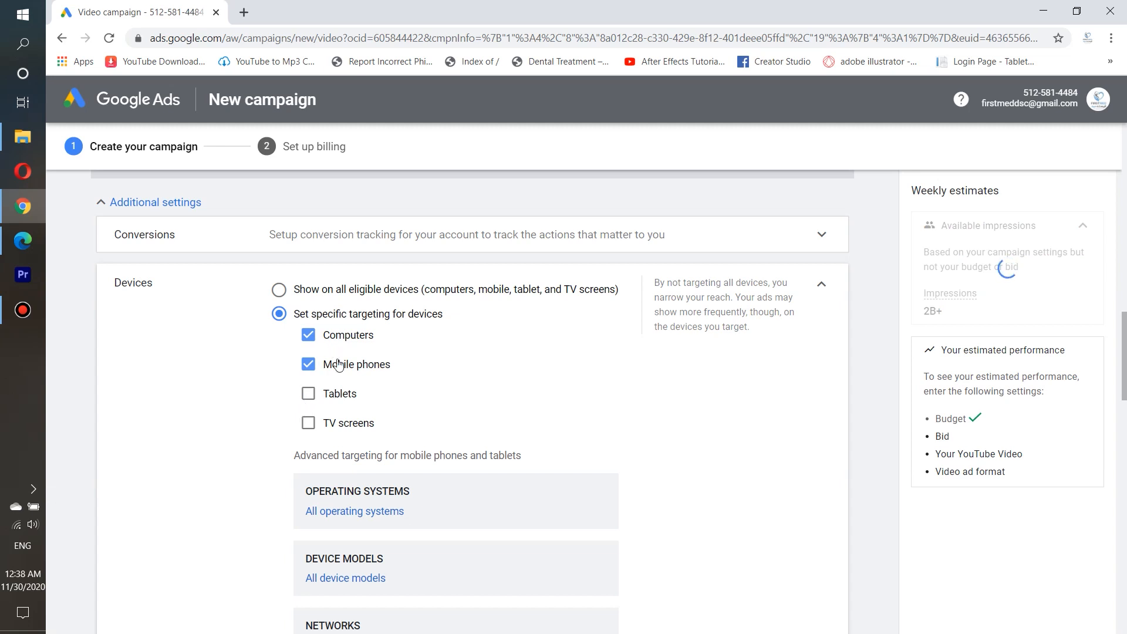
{"action": "scroll", "coordinate": [256, 382], "scroll_direction": "down", "scroll_amount": 5}
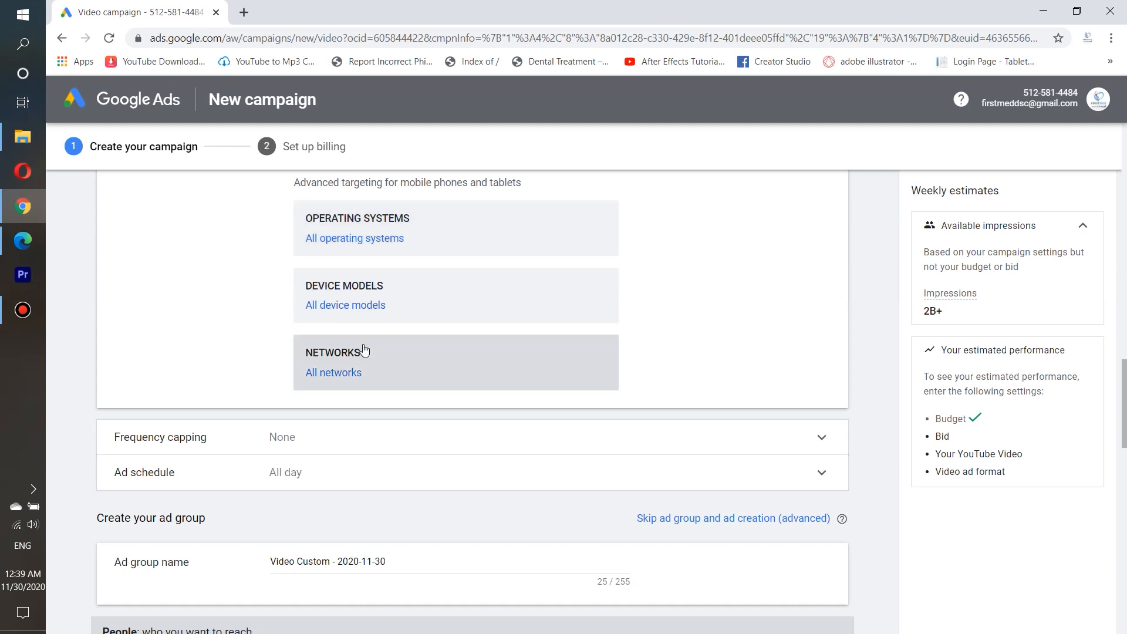
{"action": "scroll", "coordinate": [368, 350], "scroll_direction": "down", "scroll_amount": 2}
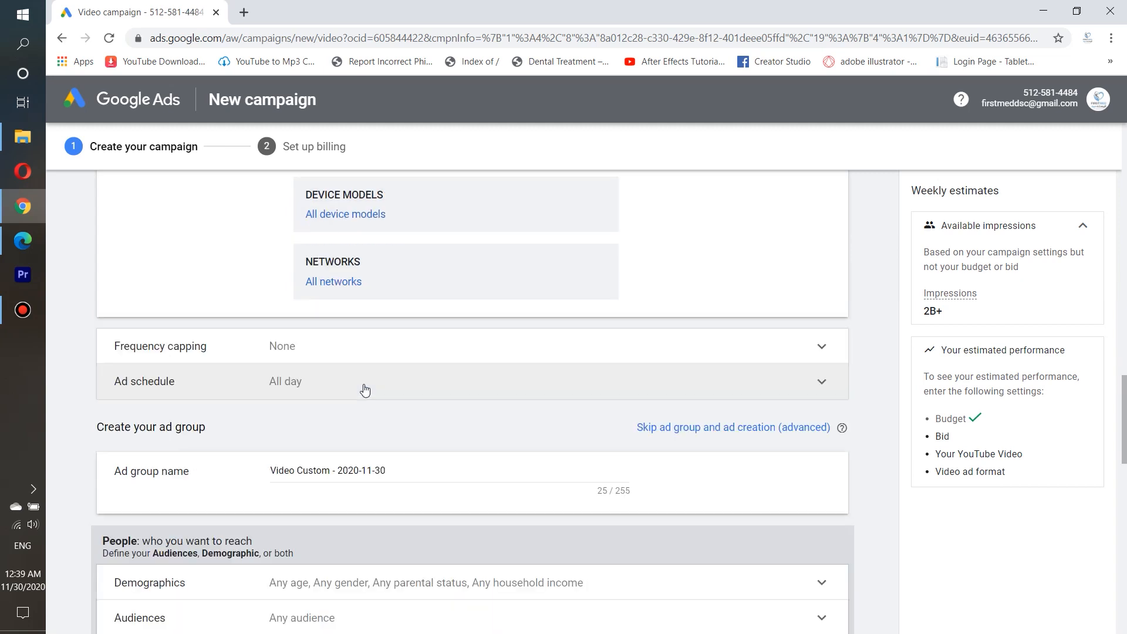
Step: Cap the campaign's impression frequency at 4 per day for the same user
{"action": "left_click", "coordinate": [356, 351]}
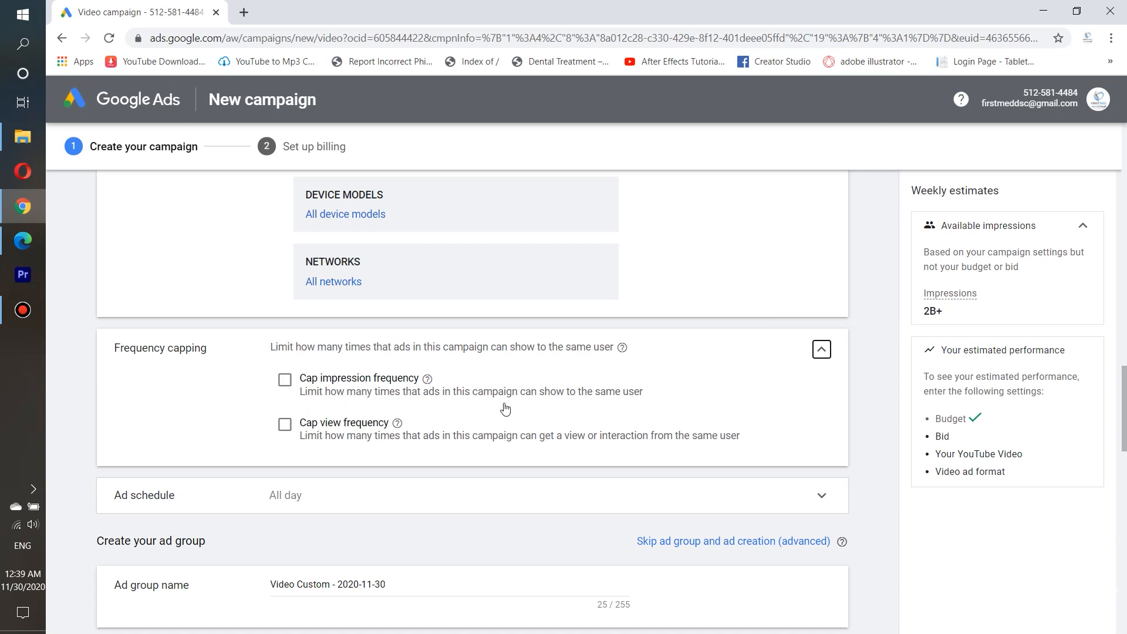
{"action": "left_click", "coordinate": [285, 380]}
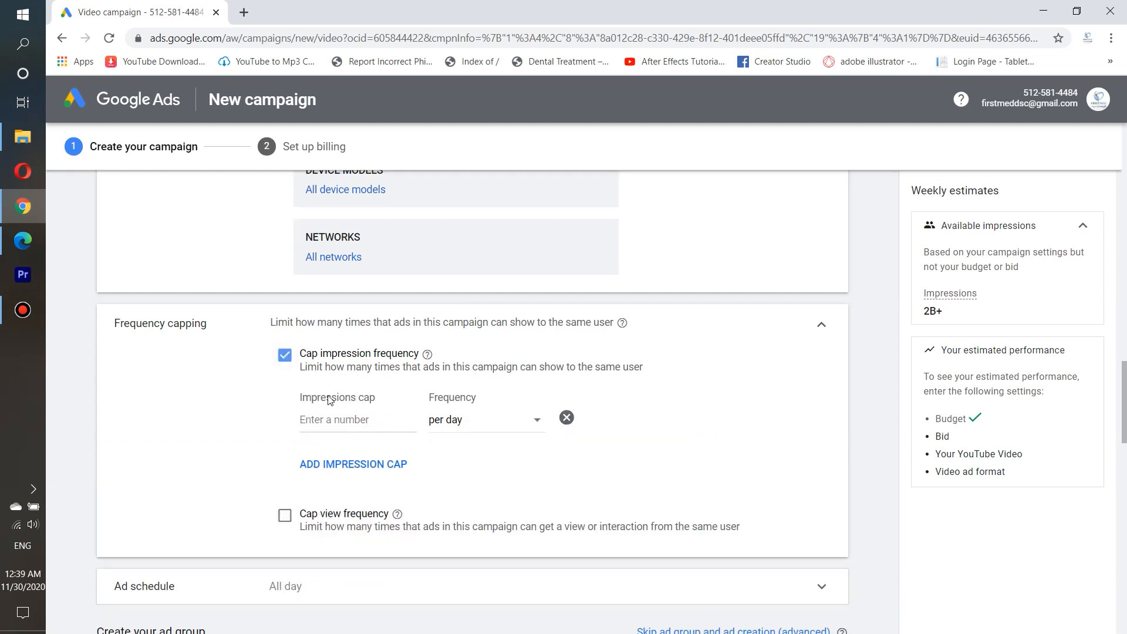
{"action": "left_click", "coordinate": [450, 423]}
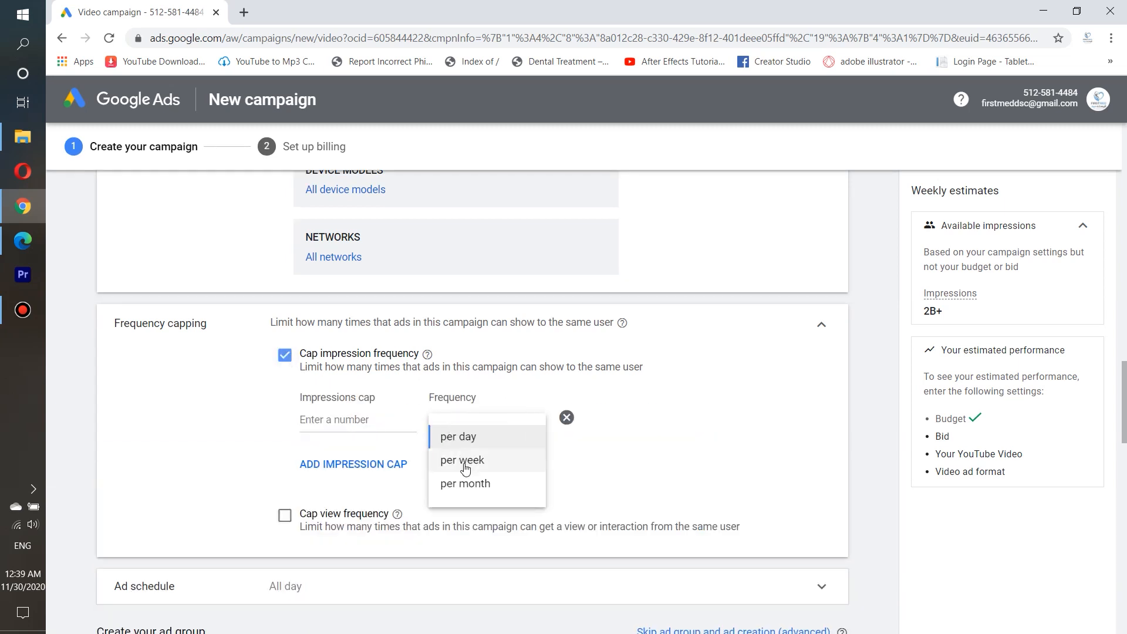
{"action": "left_click", "coordinate": [339, 423]}
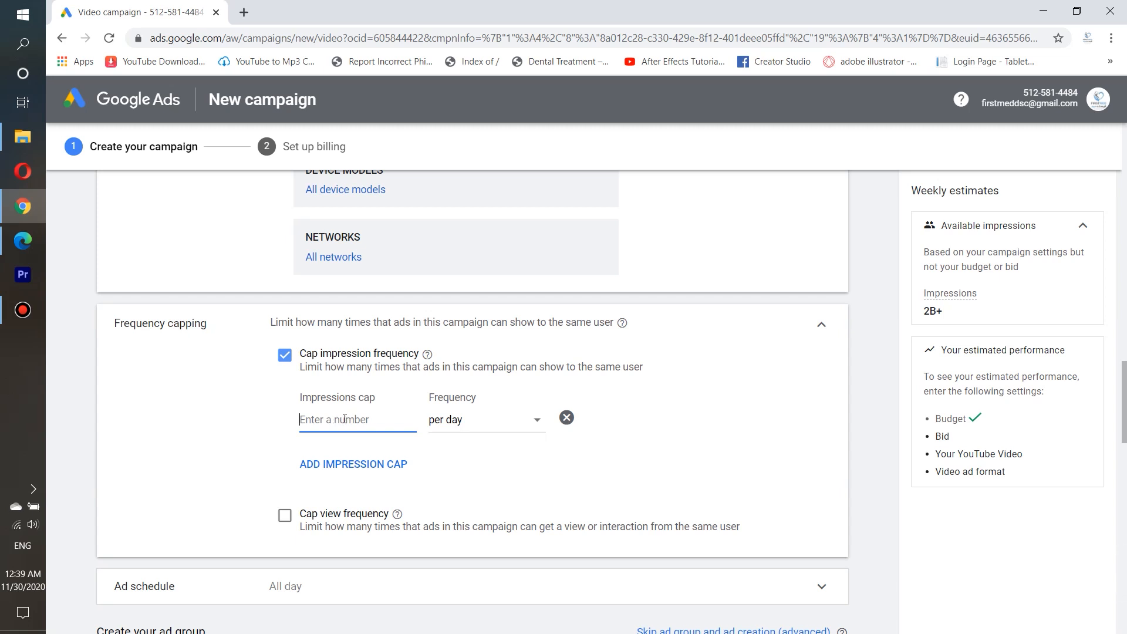
{"action": "type", "text": "4"}
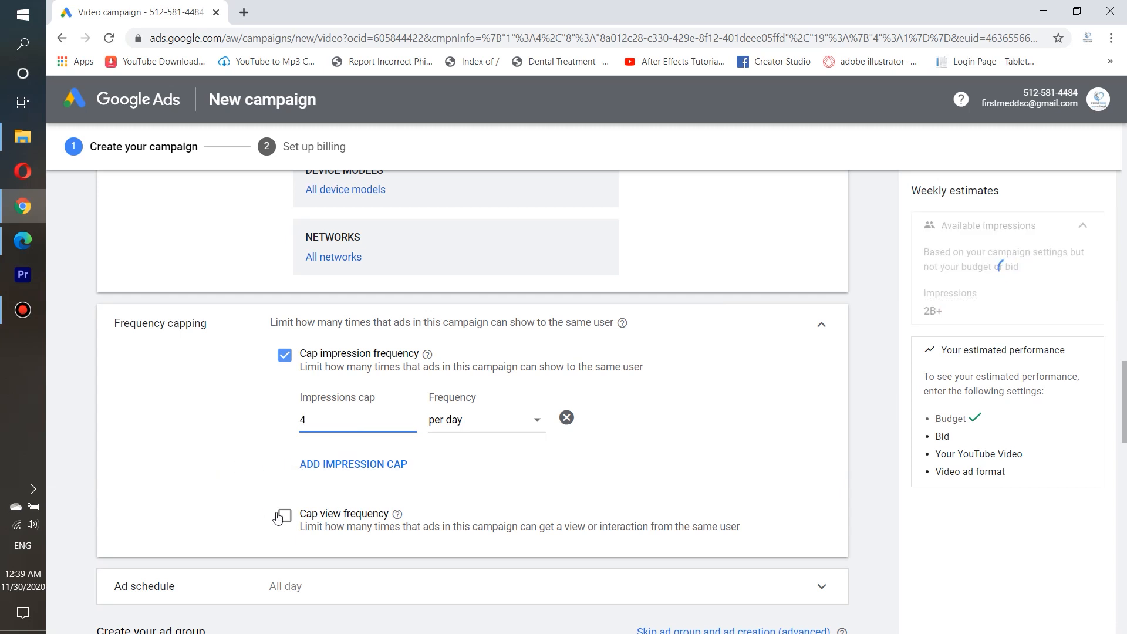
Step: Cap the campaign's view frequency at 2 per day for the same user
{"action": "left_click", "coordinate": [285, 517]}
{"action": "scroll", "coordinate": [284, 470], "scroll_direction": "down", "scroll_amount": 3}
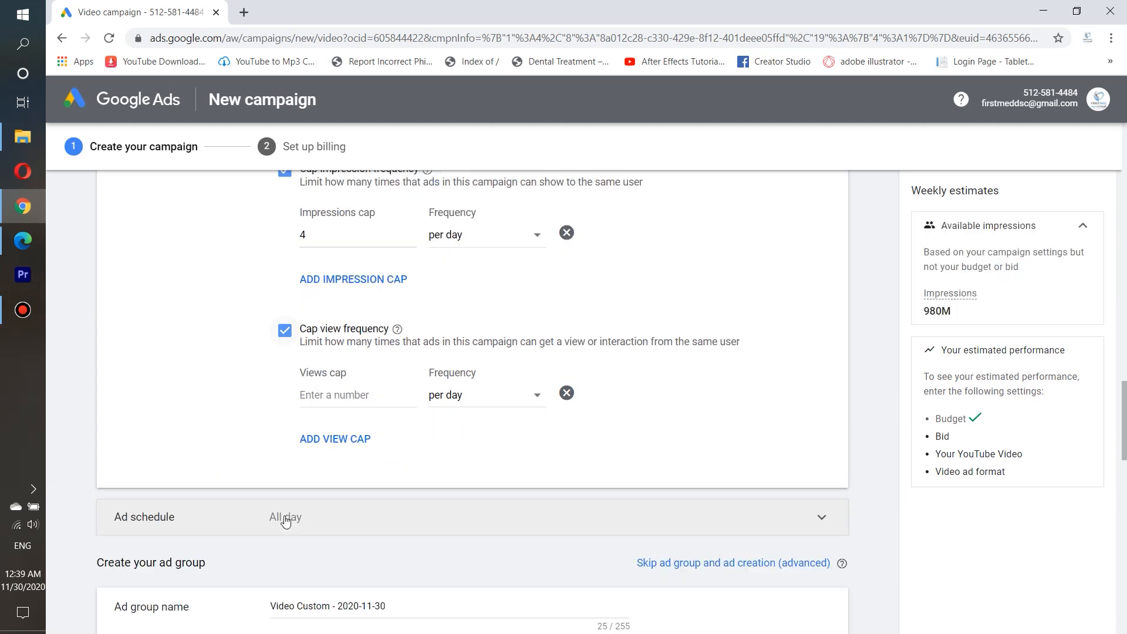
{"action": "left_click", "coordinate": [345, 398]}
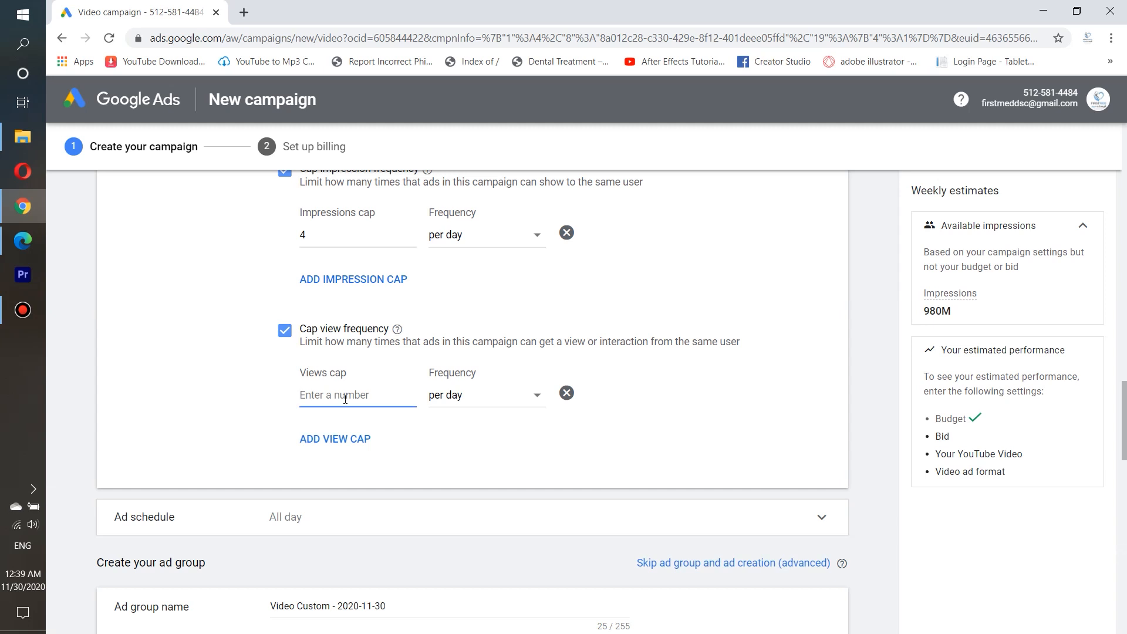
{"action": "type", "text": "2"}
{"action": "scroll", "coordinate": [170, 420], "scroll_direction": "up", "scroll_amount": 1}
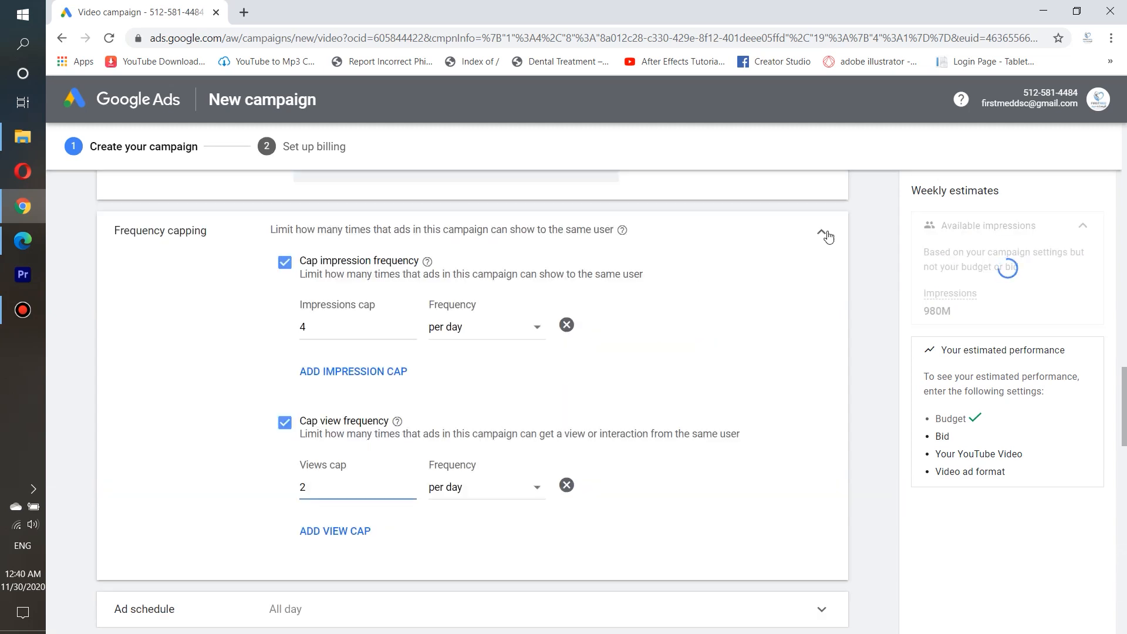
{"action": "left_click", "coordinate": [824, 238]}
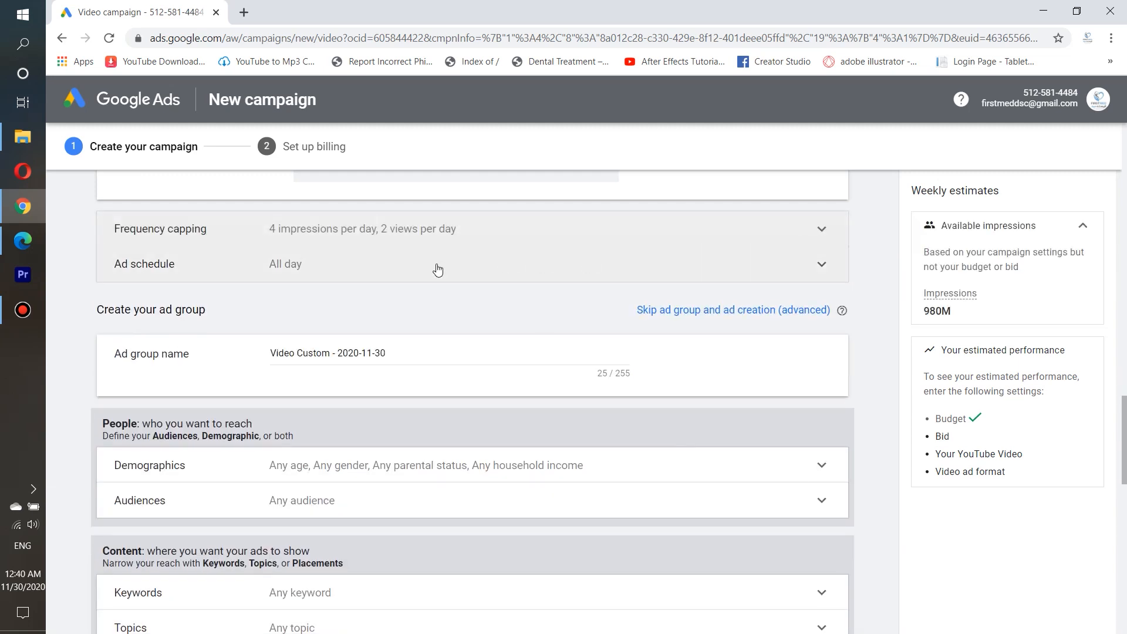
Step: Review the campaign's ad schedule settings
{"action": "left_click", "coordinate": [437, 269]}
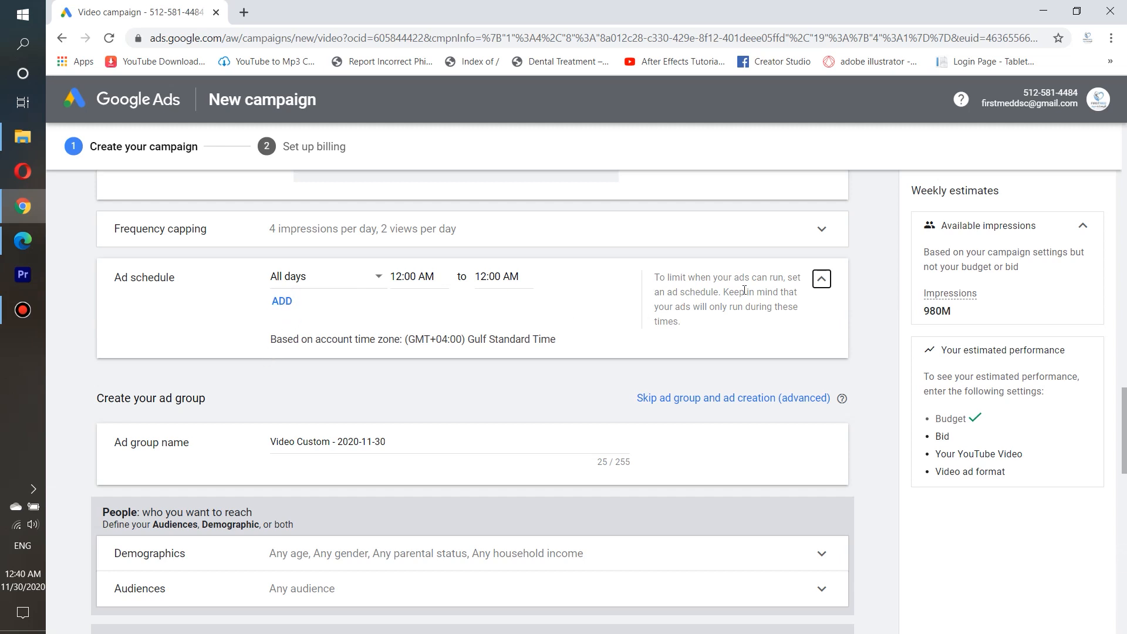
{"action": "left_click", "coordinate": [822, 280]}
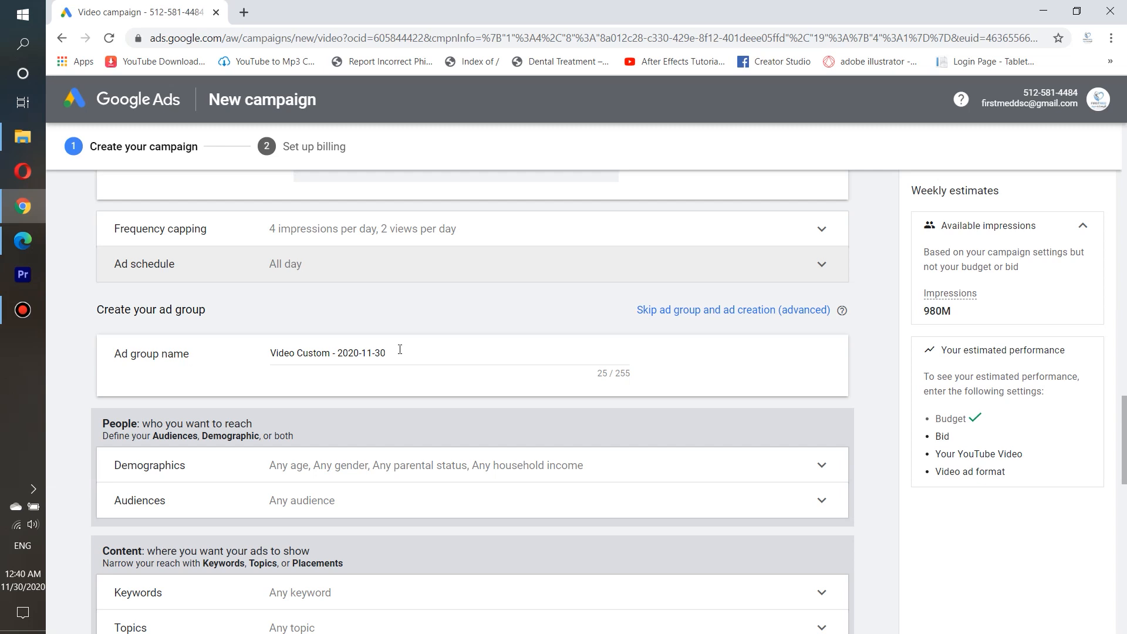
Step: Limit the ad group's age demographics to 18 - 24, 25 - 34 and 35 - 44, dropping the older ranges and Unknown
{"action": "scroll", "coordinate": [437, 384], "scroll_direction": "down", "scroll_amount": 2}
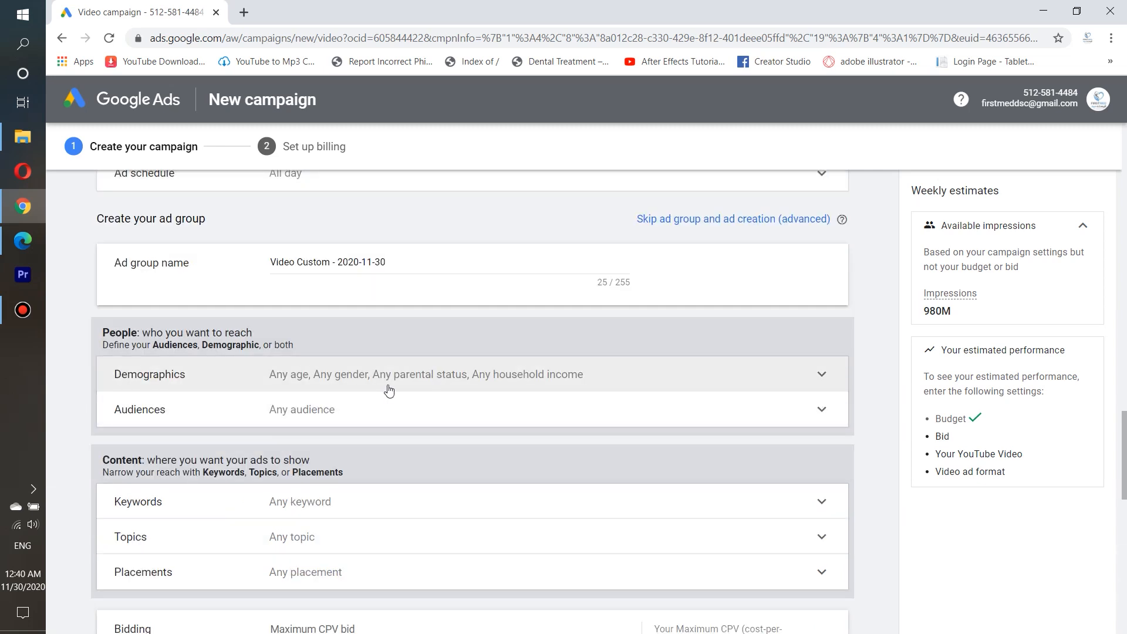
{"action": "left_click", "coordinate": [345, 387]}
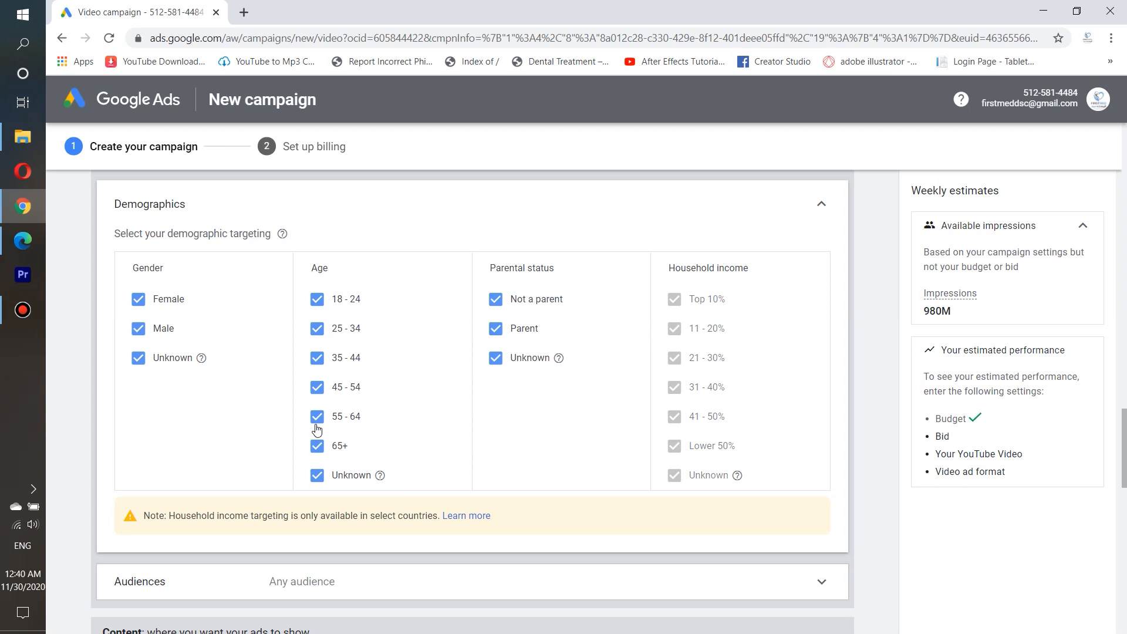
{"action": "left_click", "coordinate": [317, 389]}
{"action": "left_click", "coordinate": [317, 417]}
{"action": "left_click", "coordinate": [317, 446]}
{"action": "left_click", "coordinate": [317, 475]}
{"action": "scroll", "coordinate": [512, 407], "scroll_direction": "down", "scroll_amount": 3}
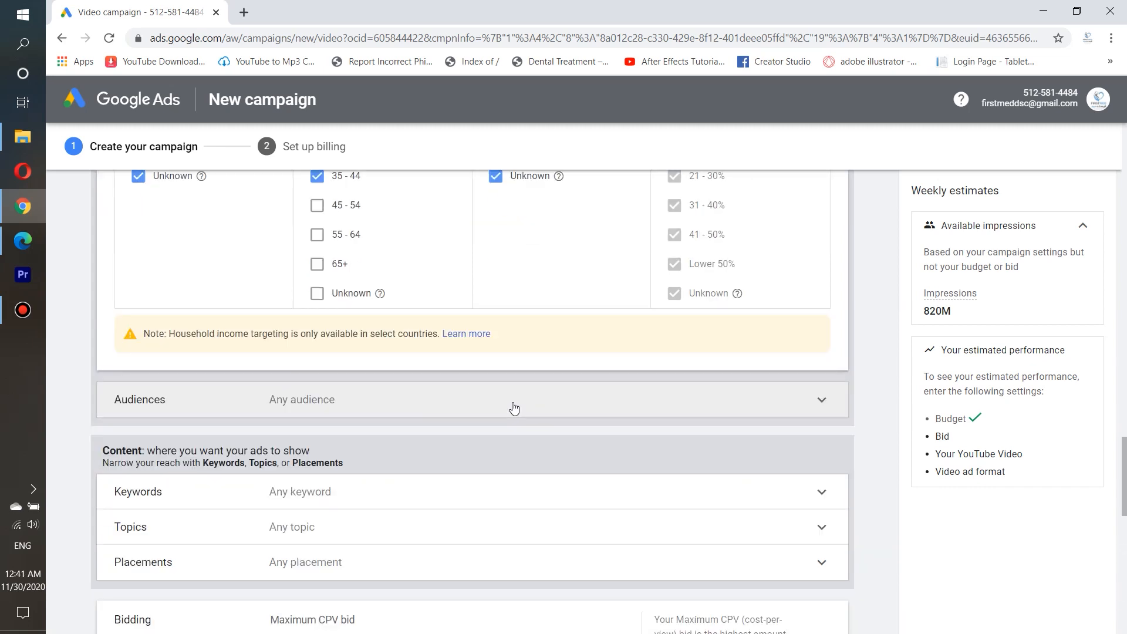
Step: Review the ad group's audience and keyword targeting options
{"action": "scroll", "coordinate": [427, 352], "scroll_direction": "down", "scroll_amount": 2}
{"action": "left_click", "coordinate": [382, 317]}
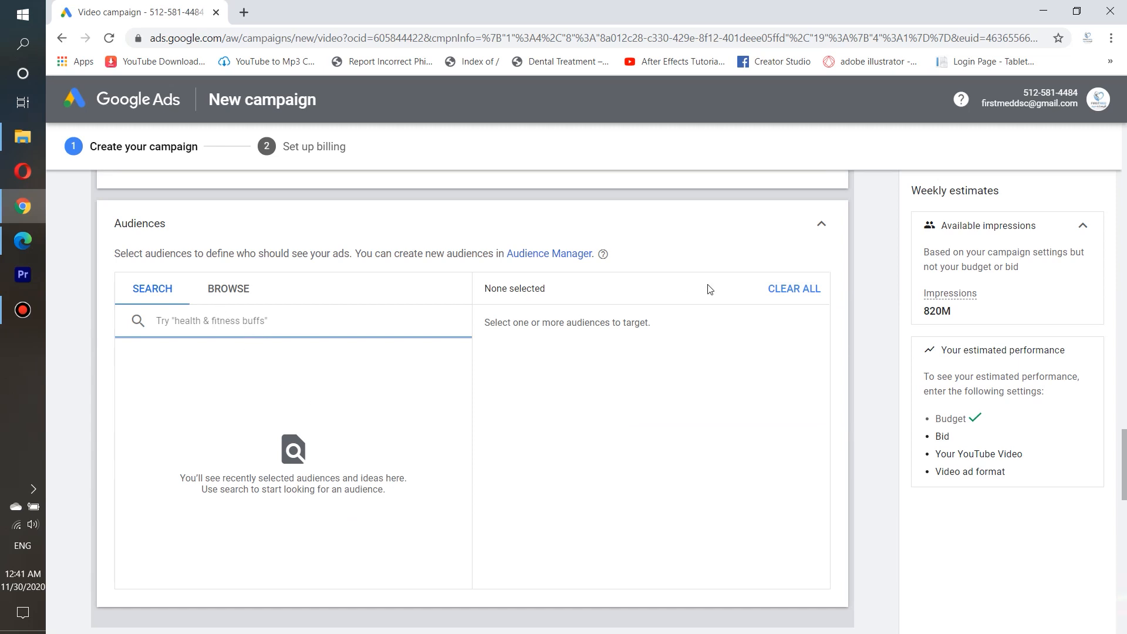
{"action": "left_click", "coordinate": [823, 231]}
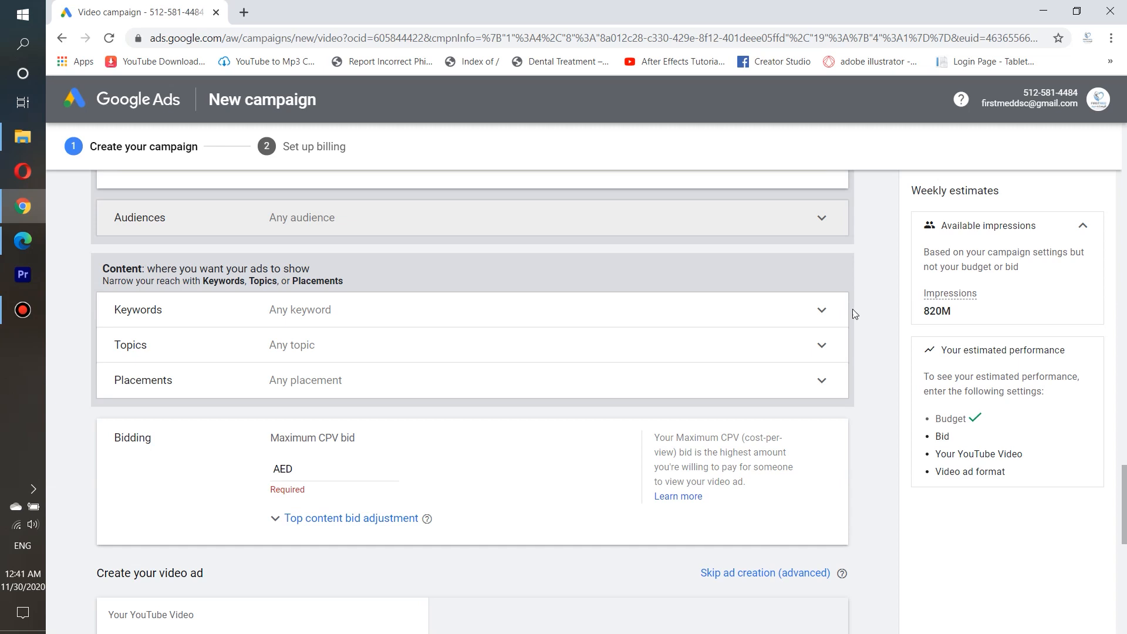
{"action": "left_click", "coordinate": [819, 311]}
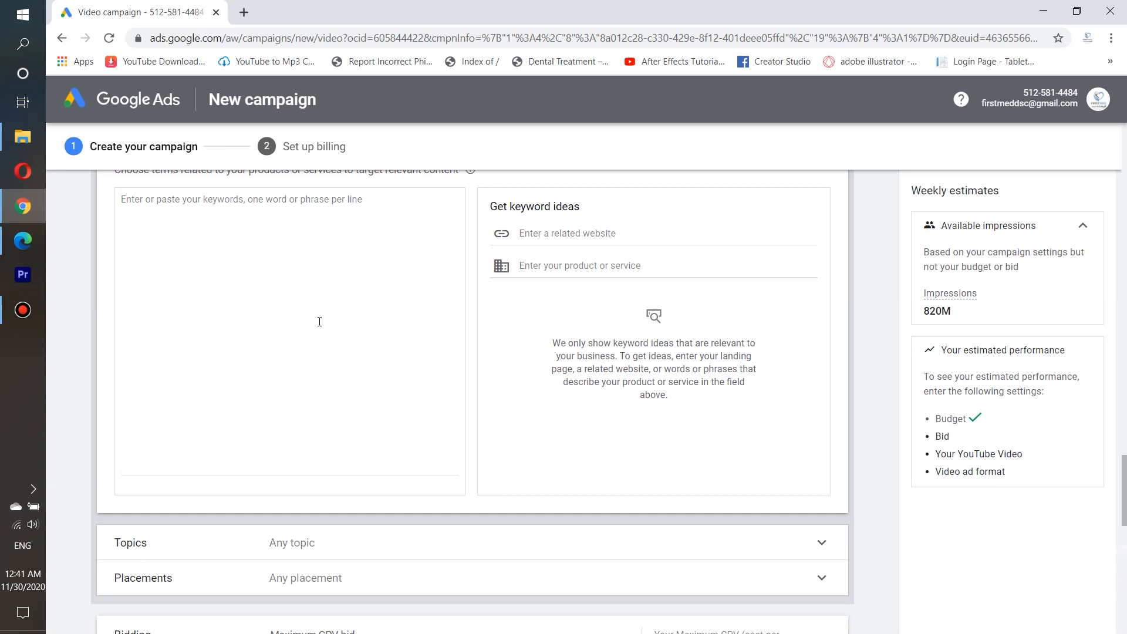
{"action": "key", "text": "Escape"}
{"action": "scroll", "coordinate": [349, 336], "scroll_direction": "up", "scroll_amount": 4}
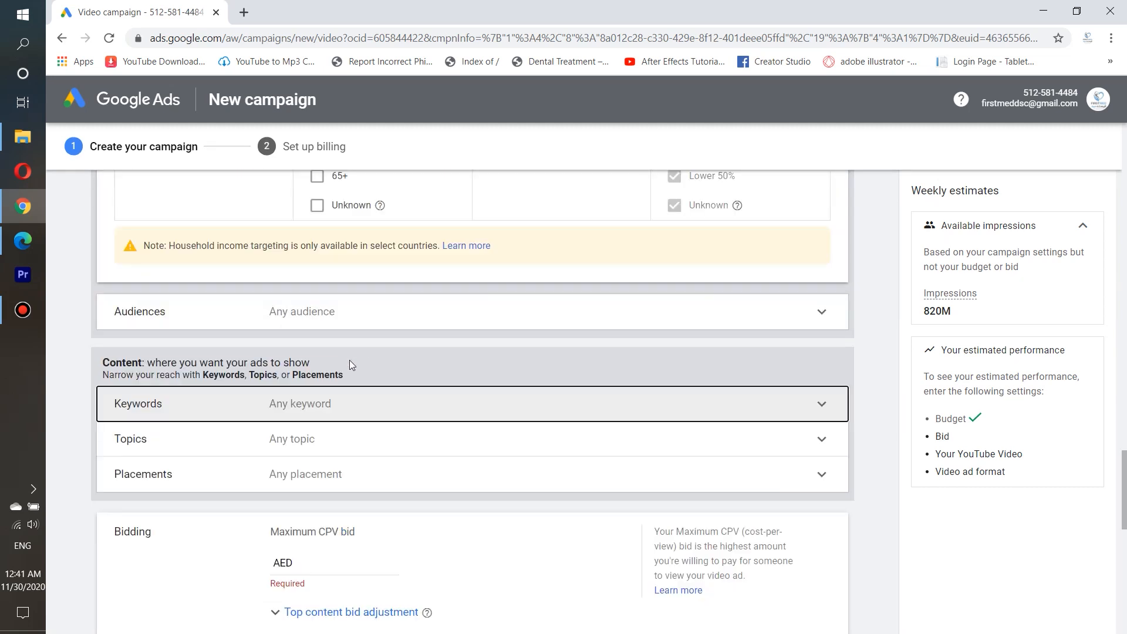
Step: Enter the ad group keywords "video editing", "premiere pro" and "after effects", one per line
{"action": "left_click", "coordinate": [346, 406]}
{"action": "left_click", "coordinate": [306, 472]}
{"action": "type", "text": "v"}
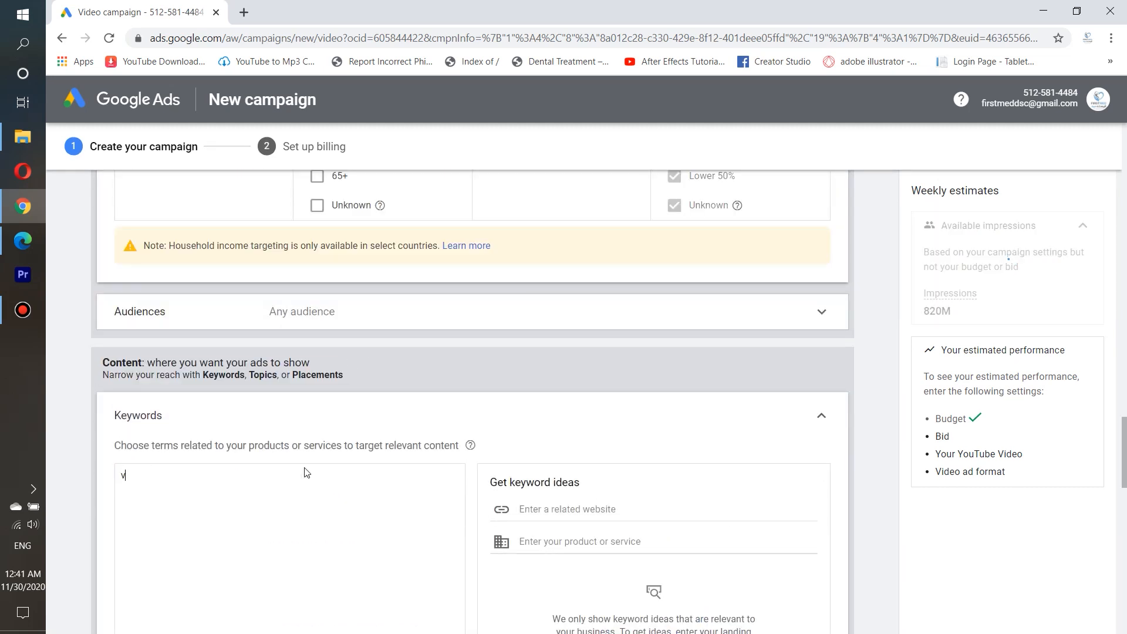
{"action": "type", "text": "ideo editing"}
{"action": "key", "text": "Return"}
{"action": "type", "text": "premiere pro"}
{"action": "key", "text": "Return"}
{"action": "type", "text": "after e"}
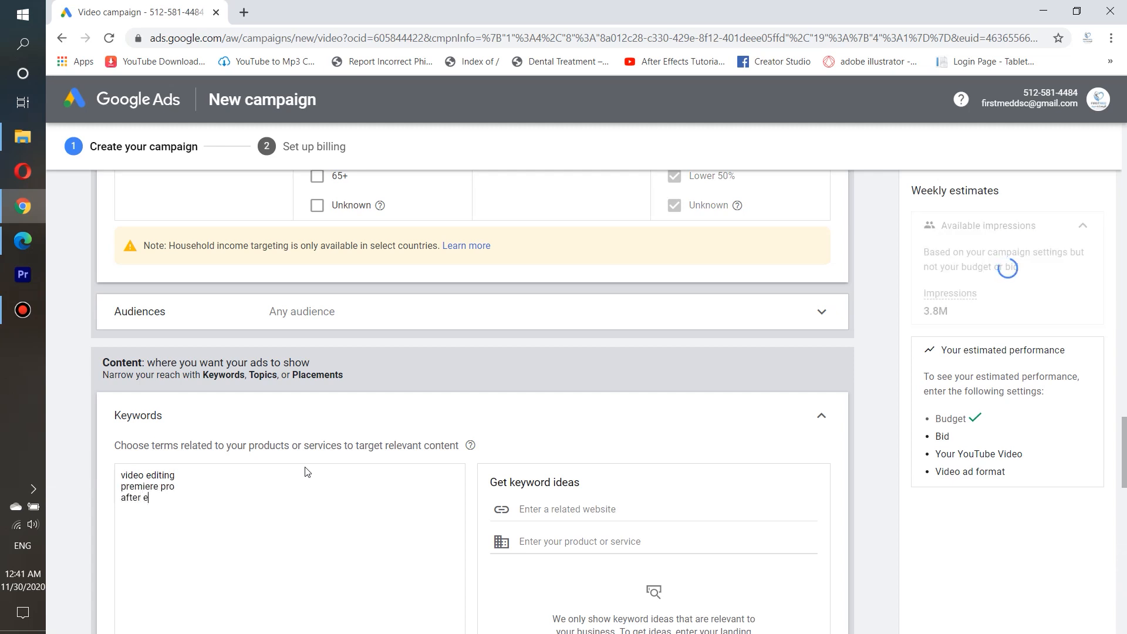
{"action": "type", "text": "ffects"}
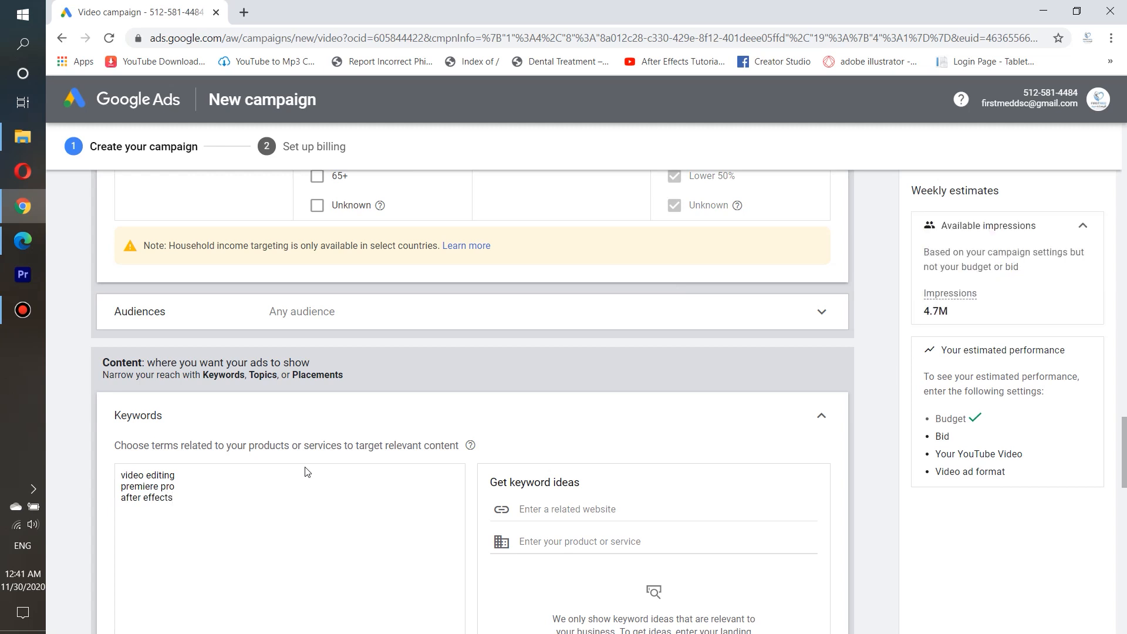
Step: Clear all entered keywords from the ad group and close the keyword settings
{"action": "key", "text": "BackSpace"}
{"action": "key", "text": "BackSpace"}
{"action": "key", "text": "BackSpace"}
{"action": "key", "text": "BackSpace"}
{"action": "key", "text": "BackSpace"}
{"action": "key", "text": "BackSpace"}
{"action": "key", "text": "BackSpace"}
{"action": "key", "text": "BackSpace"}
{"action": "key", "text": "BackSpace"}
{"action": "key", "text": "BackSpace"}
{"action": "key", "text": "BackSpace"}
{"action": "key", "text": "BackSpace"}
{"action": "key", "text": "BackSpace"}
{"action": "key", "text": "BackSpace"}
{"action": "key", "text": "BackSpace"}
{"action": "key", "text": "BackSpace"}
{"action": "key", "text": "BackSpace"}
{"action": "key", "text": "BackSpace"}
{"action": "key", "text": "BackSpace"}
{"action": "key", "text": "BackSpace"}
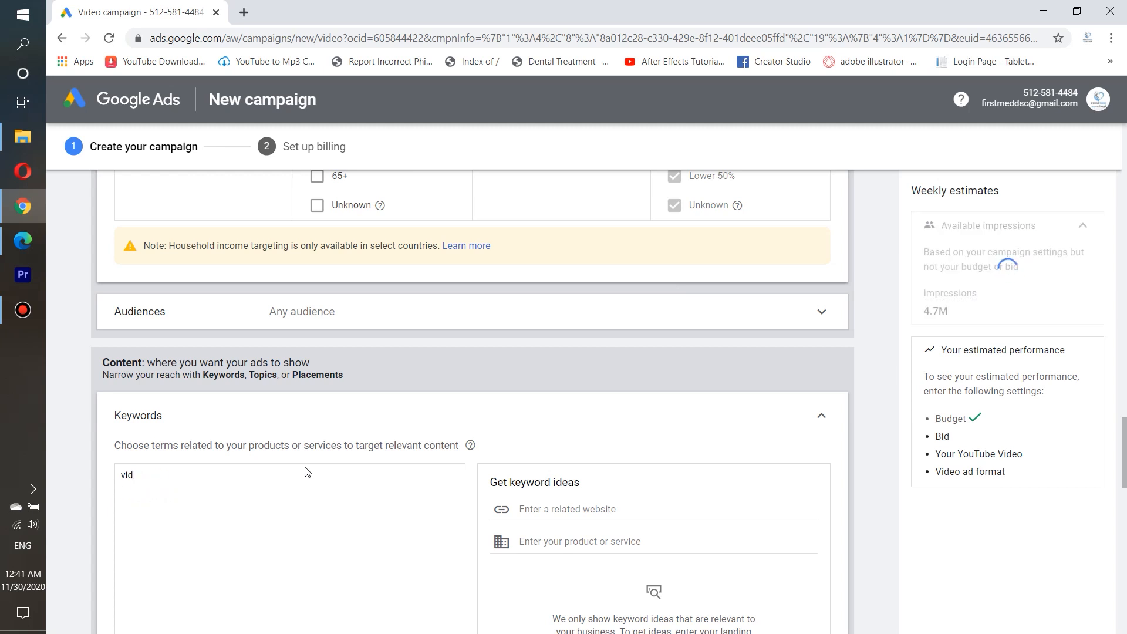
{"action": "key", "text": "BackSpace"}
{"action": "key", "text": "BackSpace"}
{"action": "key", "text": "BackSpace"}
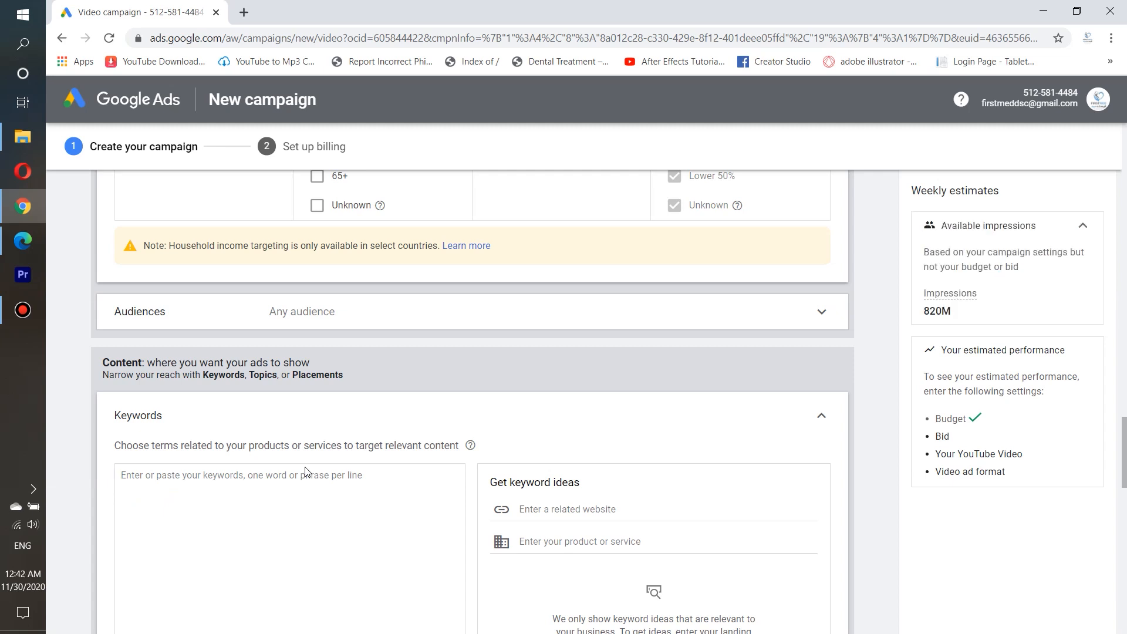
{"action": "scroll", "coordinate": [305, 471], "scroll_direction": "down", "scroll_amount": 2}
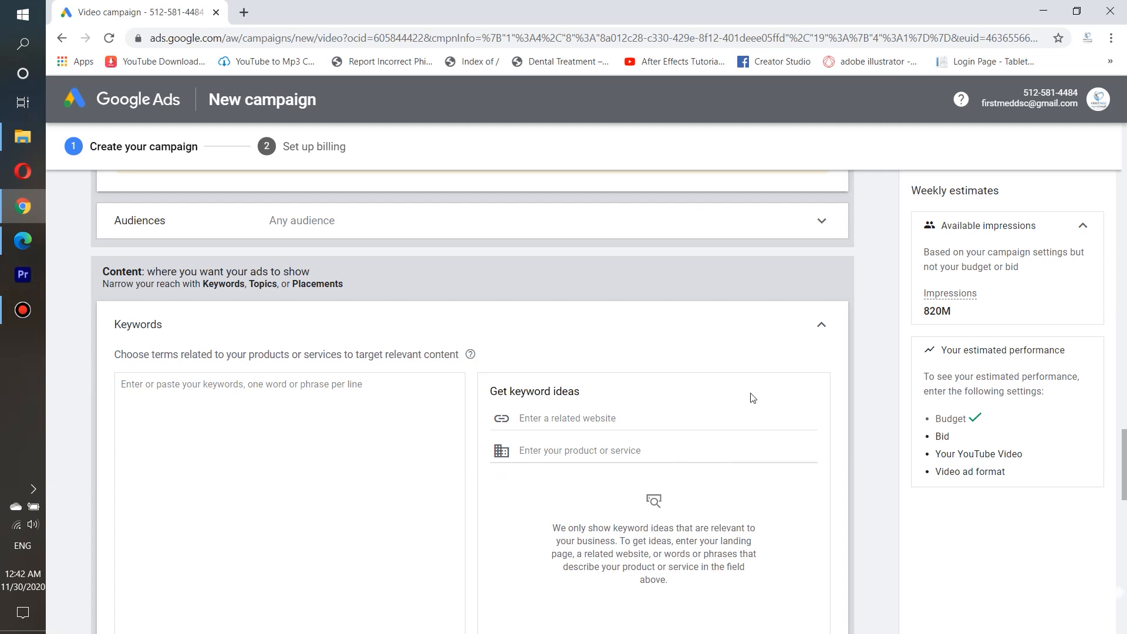
{"action": "left_click", "coordinate": [821, 328]}
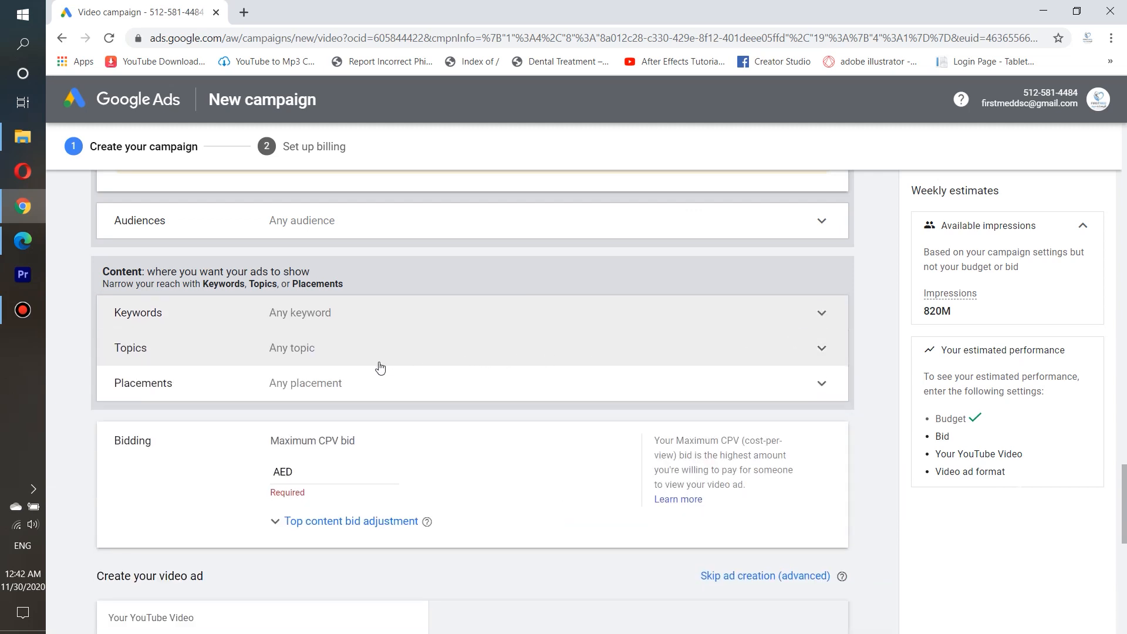
Step: Review the topics available for the ad group's content targeting and close the list without selecting any
{"action": "left_click", "coordinate": [347, 358]}
{"action": "scroll", "coordinate": [352, 360], "scroll_direction": "down", "scroll_amount": 2}
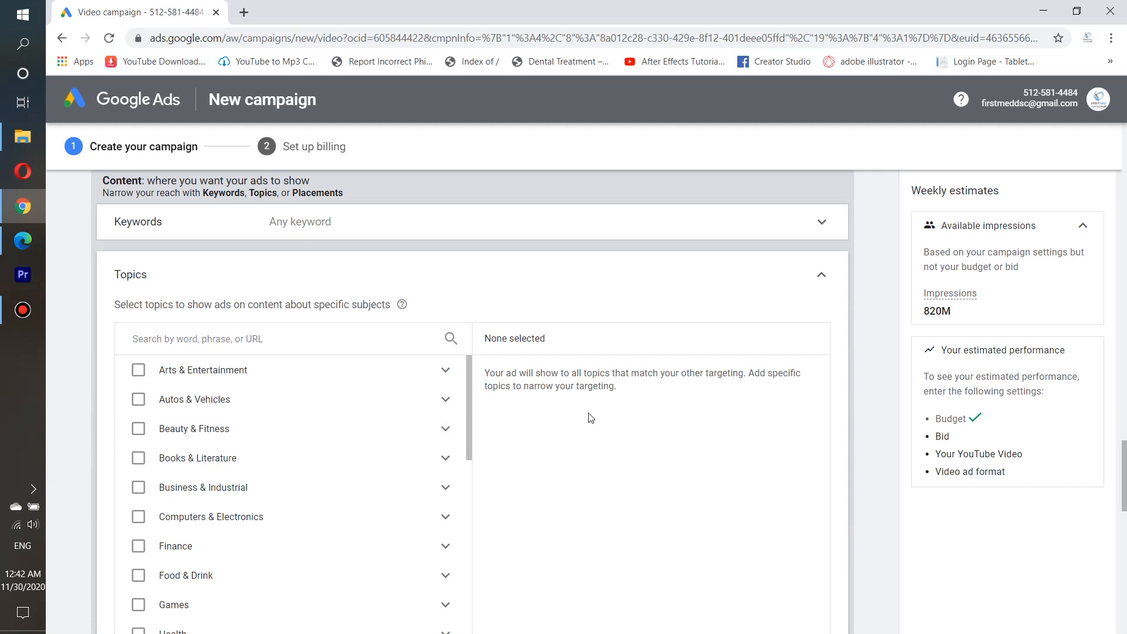
{"action": "scroll", "coordinate": [561, 434], "scroll_direction": "down", "scroll_amount": 2}
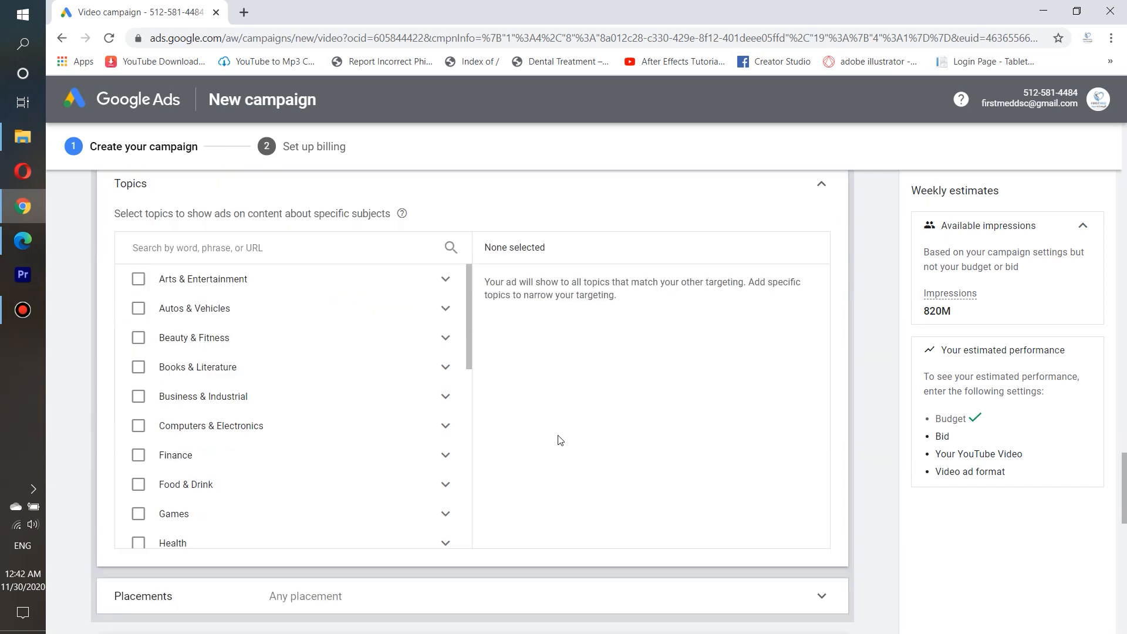
{"action": "left_click", "coordinate": [822, 189]}
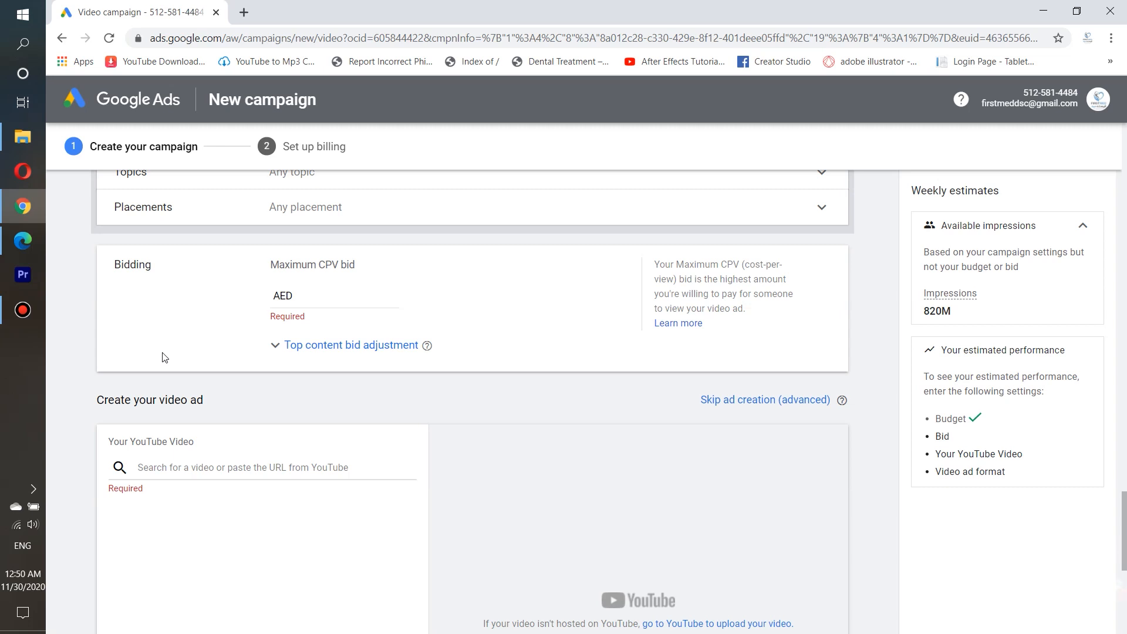
Step: Set the ad group's maximum CPV bid to AED 0.02
{"action": "left_click", "coordinate": [327, 301]}
{"action": "type", "text": "0.02"}
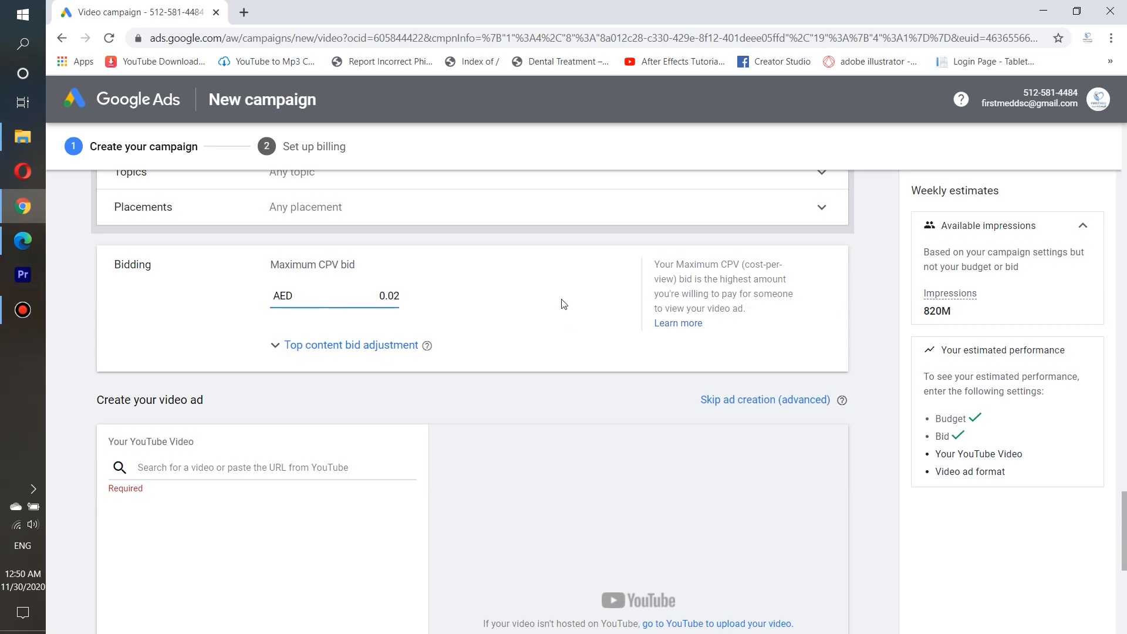
{"action": "left_click", "coordinate": [562, 303]}
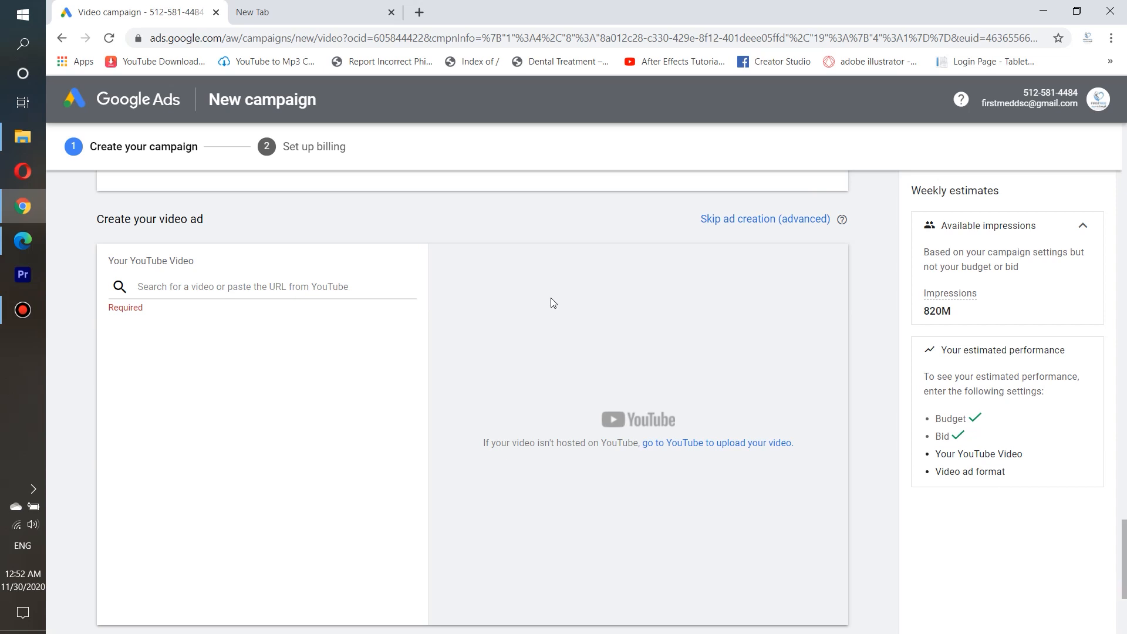
Step: Copy the link of "How to attach object on wall and ground in adobe after effects (urdu)" from YouTube Studio and use it as the ad's video
{"action": "left_click", "coordinate": [344, 286]}
{"action": "left_click", "coordinate": [22, 242]}
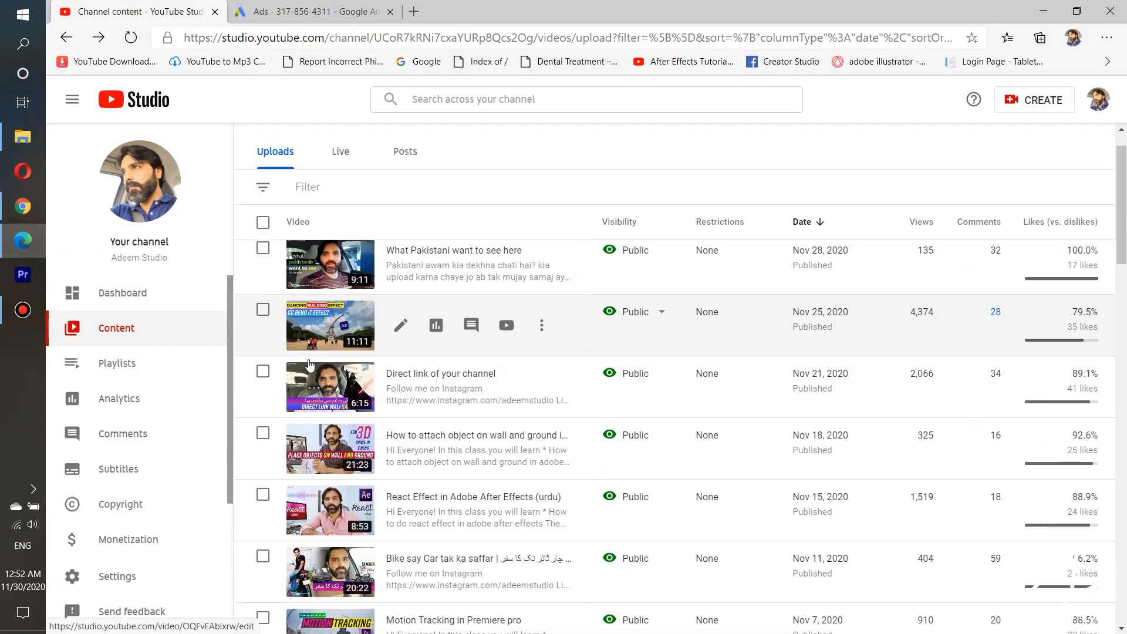
{"action": "scroll", "coordinate": [327, 411], "scroll_direction": "down", "scroll_amount": 1}
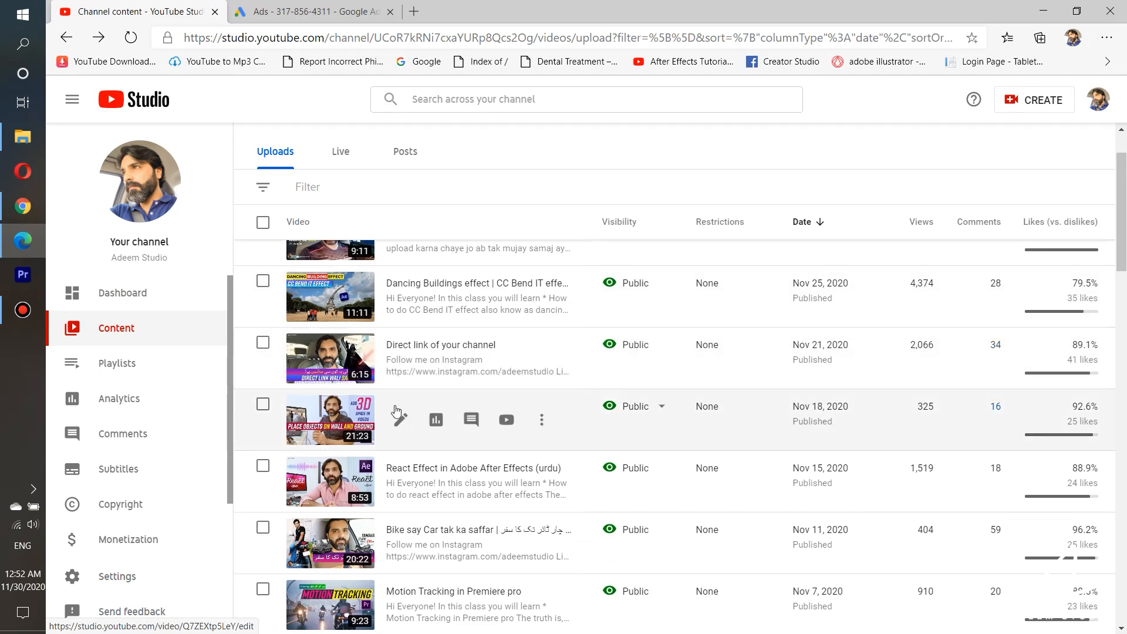
{"action": "left_click", "coordinate": [327, 428]}
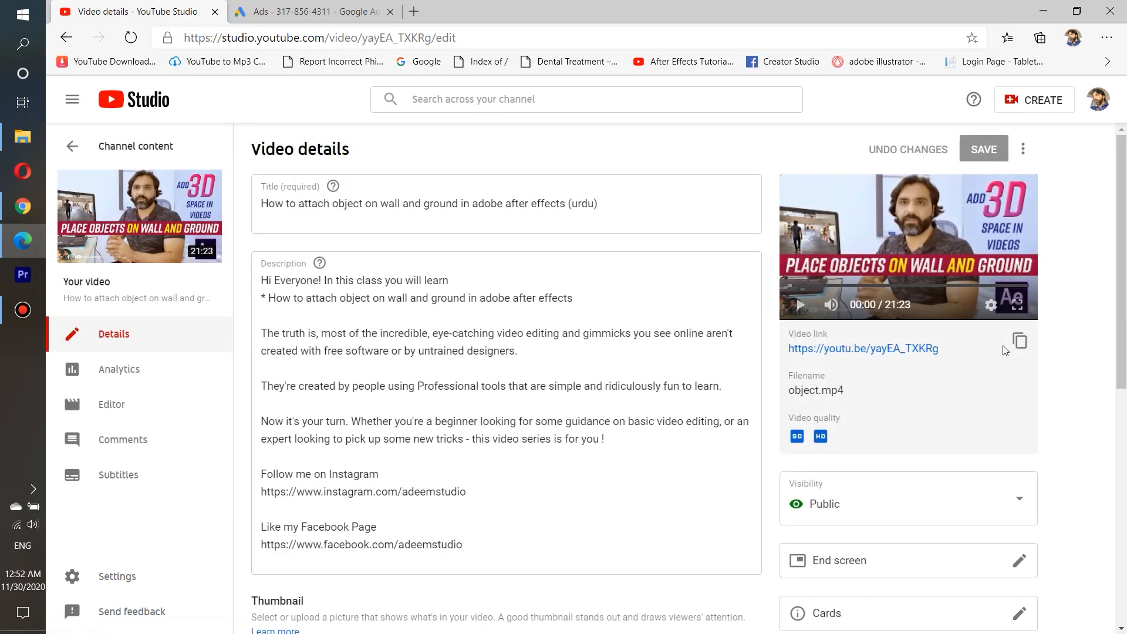
{"action": "left_click", "coordinate": [1018, 346]}
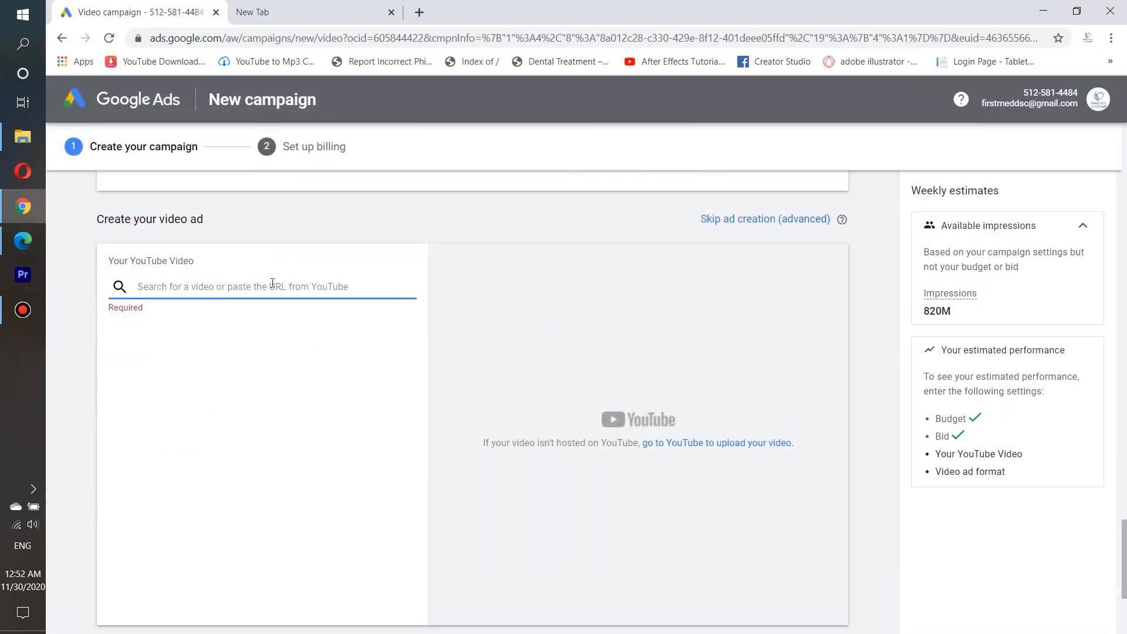
{"action": "key", "text": "ctrl+v"}
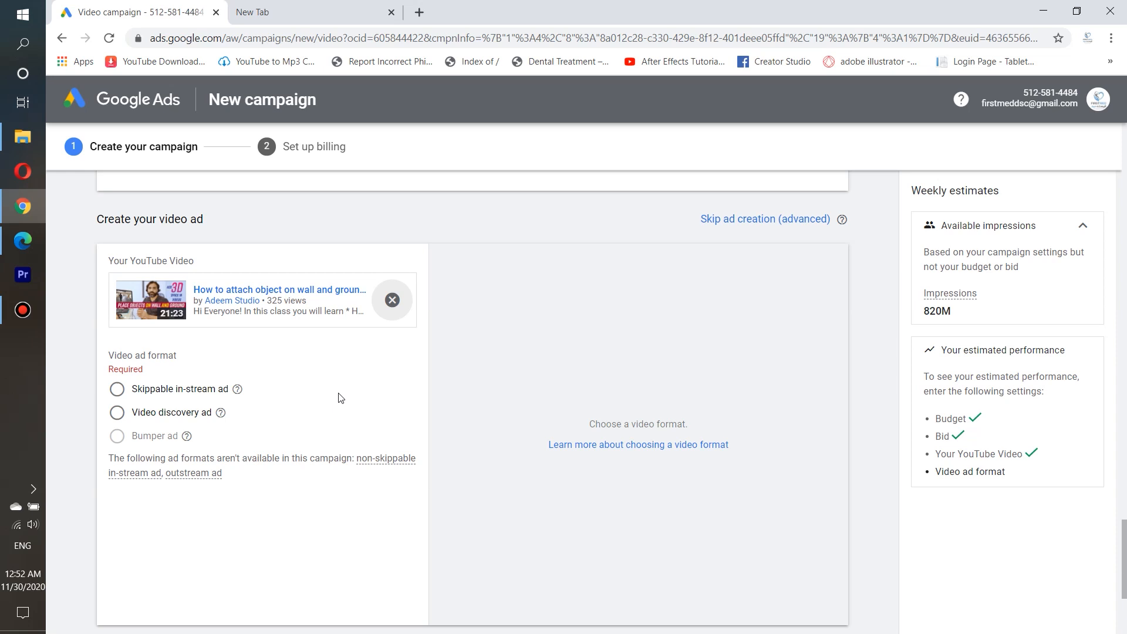
Step: Choose the Video discovery ad format and check its thumbnail choices and ad preview
{"action": "left_click", "coordinate": [118, 415]}
{"action": "scroll", "coordinate": [376, 347], "scroll_direction": "down", "scroll_amount": 5}
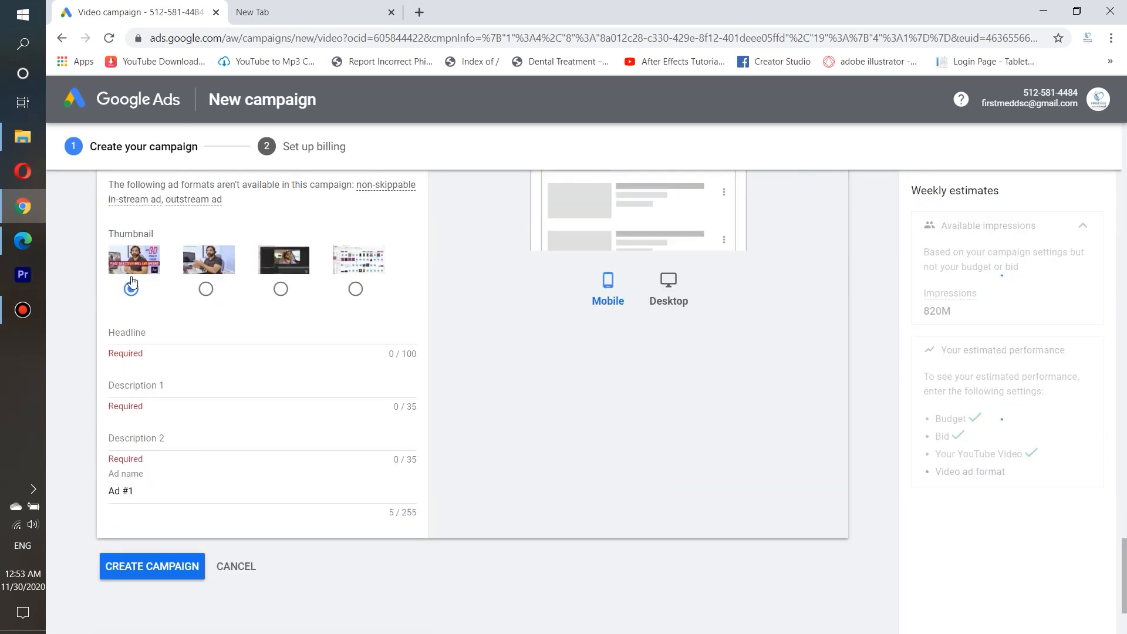
{"action": "scroll", "coordinate": [376, 347], "scroll_direction": "up", "scroll_amount": 2}
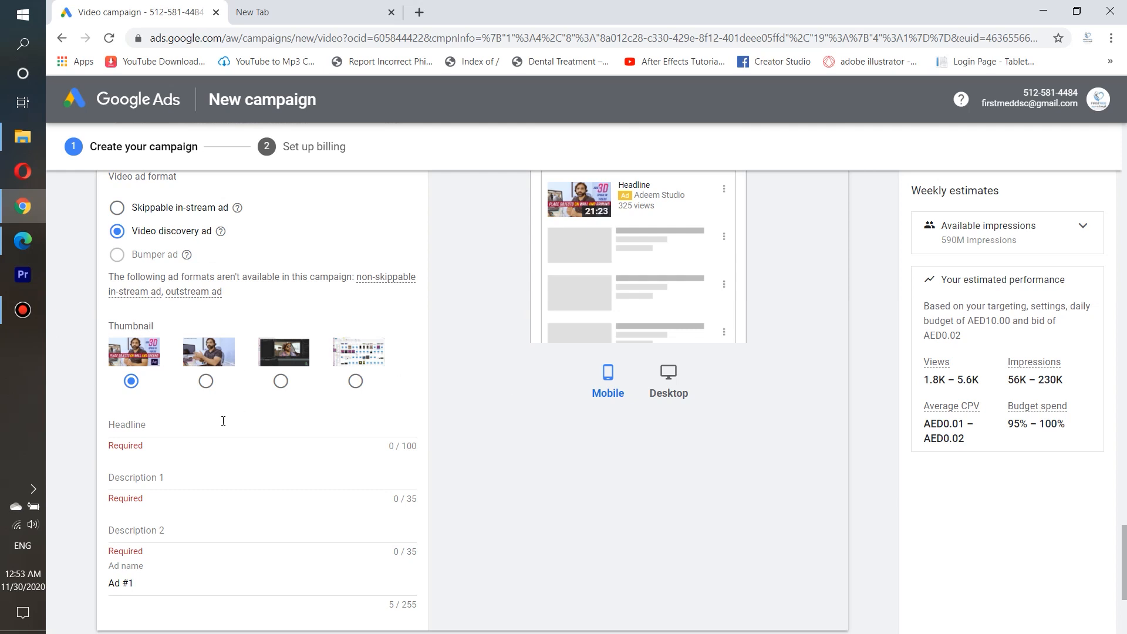
{"action": "scroll", "coordinate": [223, 421], "scroll_direction": "up", "scroll_amount": 2}
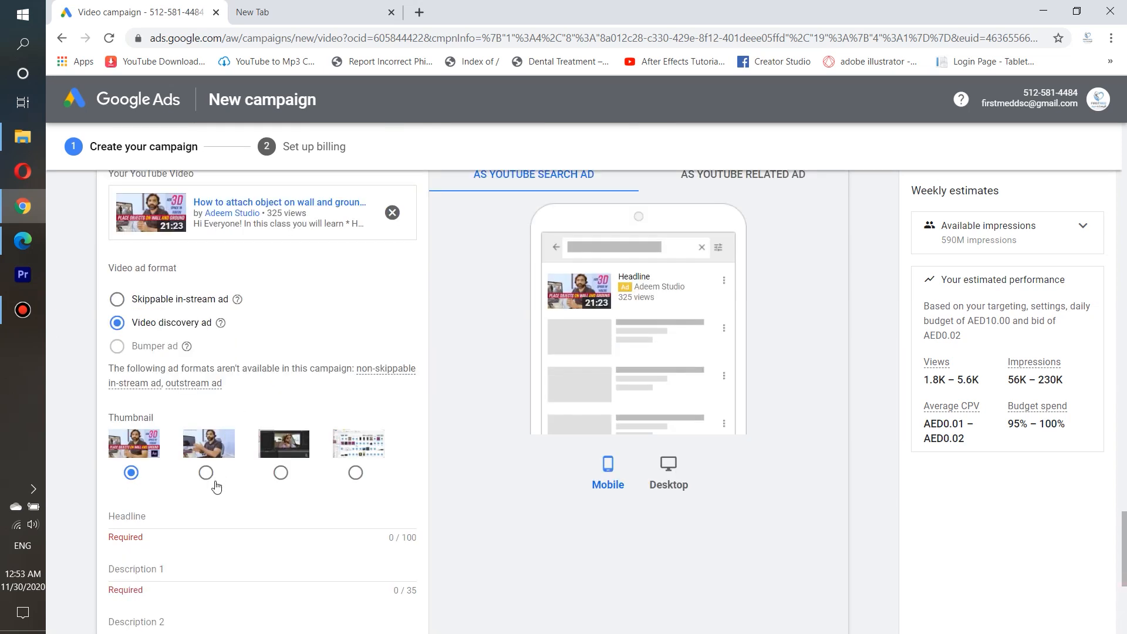
Step: Enter "How to attach object on wall" as the video ad's headline
{"action": "left_click", "coordinate": [211, 513]}
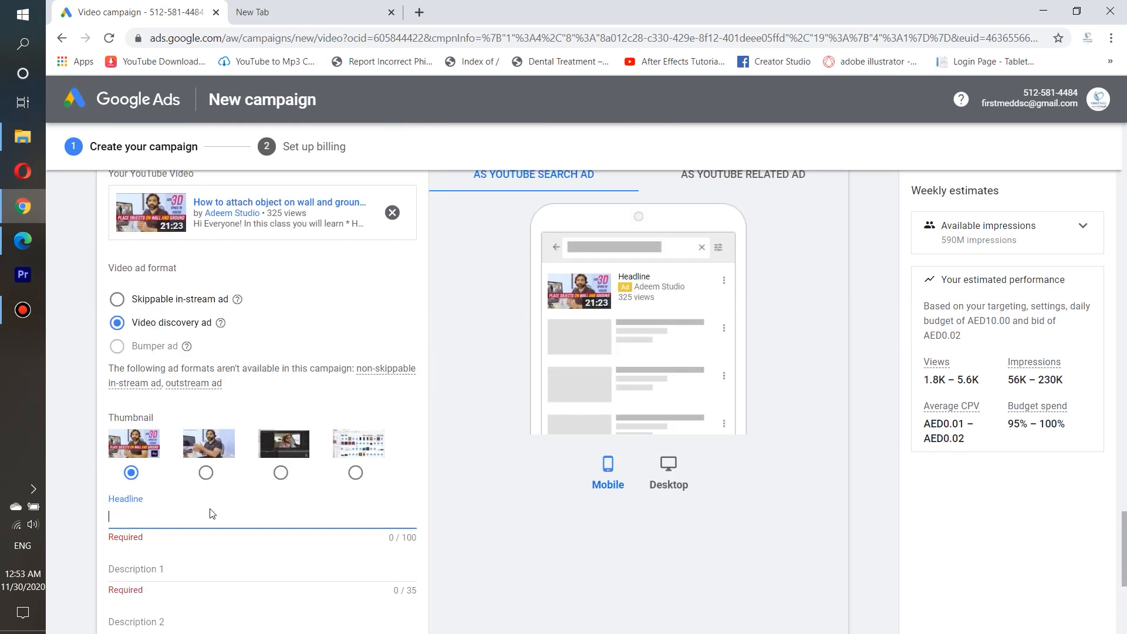
{"action": "type", "text": "How to attc"}
{"action": "key", "text": "BackSpace"}
{"action": "key", "text": "BackSpace"}
{"action": "type", "text": "ach object on wall"}
Step: Set the ad's Description 1 to "After effects wall object" and Description 2 to "Objects in air"
{"action": "left_click", "coordinate": [170, 564]}
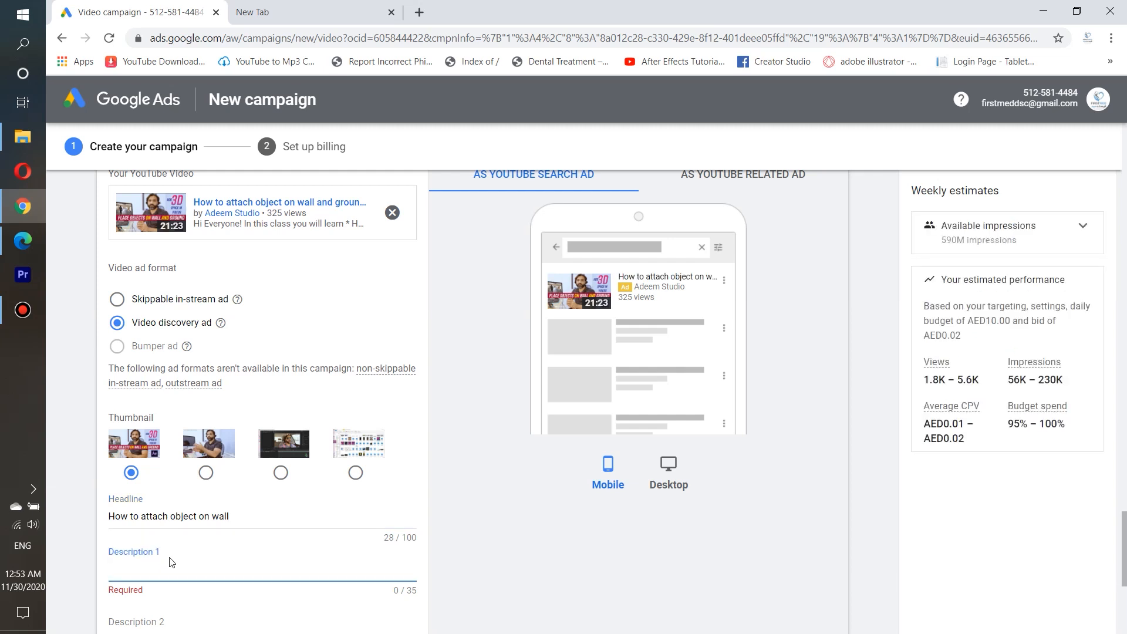
{"action": "type", "text": "After effects wall object"}
{"action": "scroll", "coordinate": [164, 606], "scroll_direction": "down", "scroll_amount": 3}
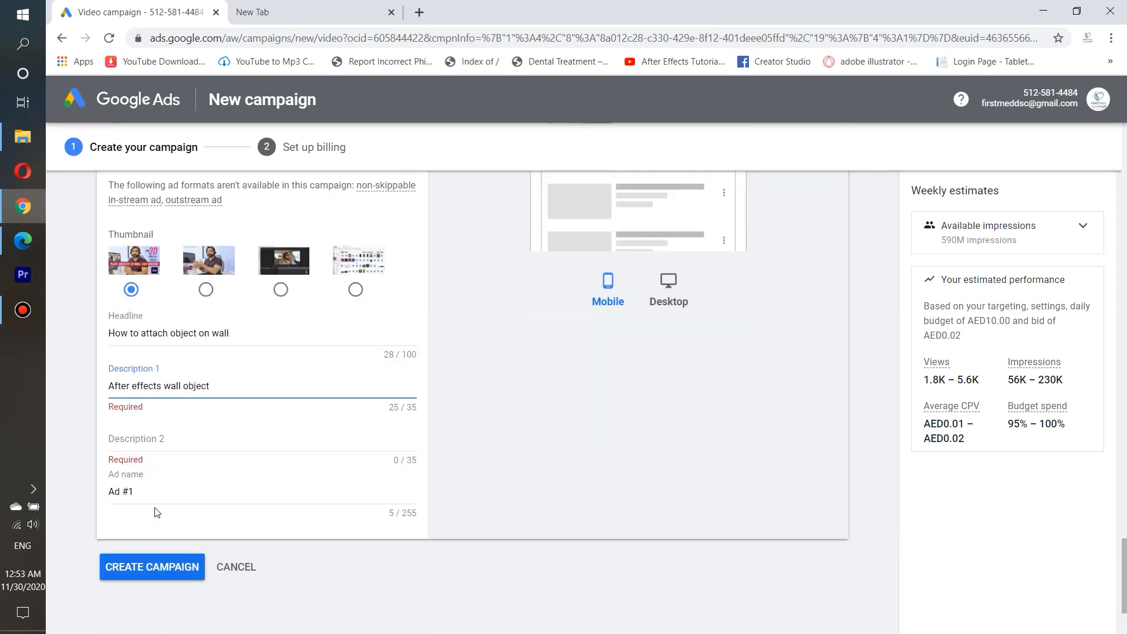
{"action": "left_click", "coordinate": [161, 444]}
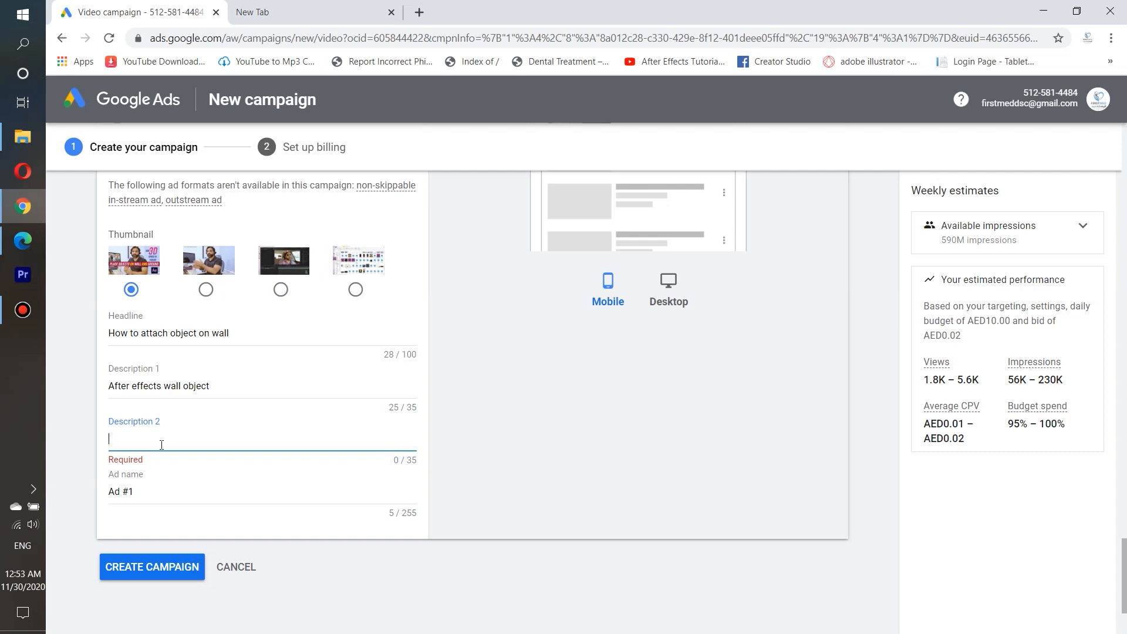
{"action": "type", "text": "Objects in air"}
{"action": "scroll", "coordinate": [519, 461], "scroll_direction": "up", "scroll_amount": 3}
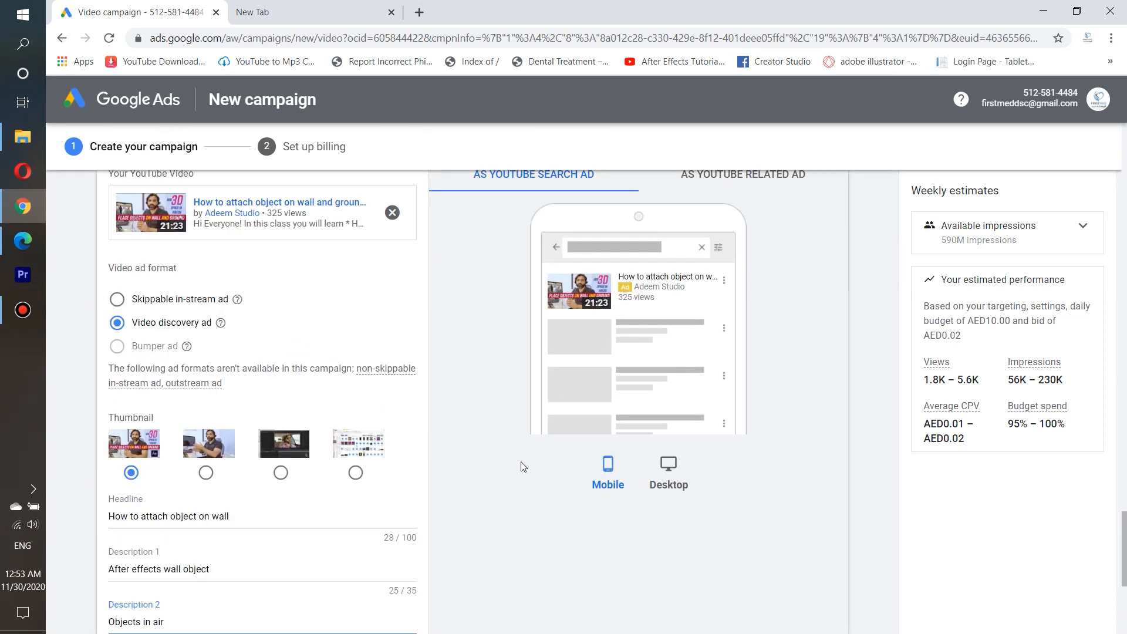
Step: Create the campaign with the completed video ad and continue to the billing setup
{"action": "left_click", "coordinate": [554, 535]}
{"action": "scroll", "coordinate": [542, 533], "scroll_direction": "down", "scroll_amount": 3}
{"action": "left_click", "coordinate": [153, 574]}
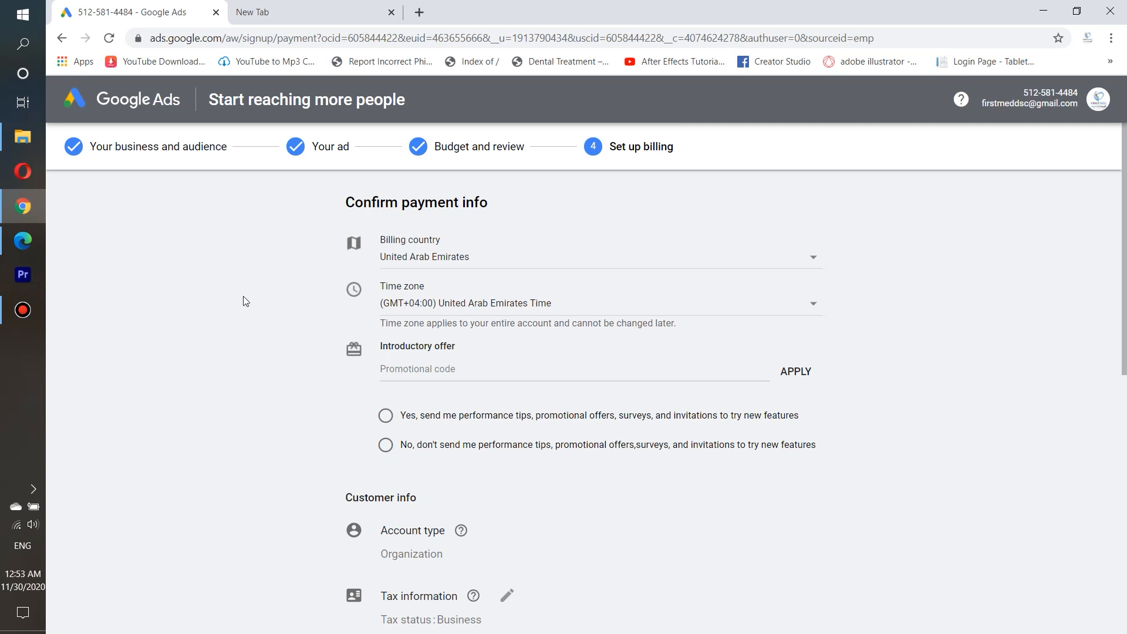
Step: Check the billing country choices, keep United Arab Emirates, and opt in to performance tips, promotional offers and surveys
{"action": "left_click", "coordinate": [412, 258]}
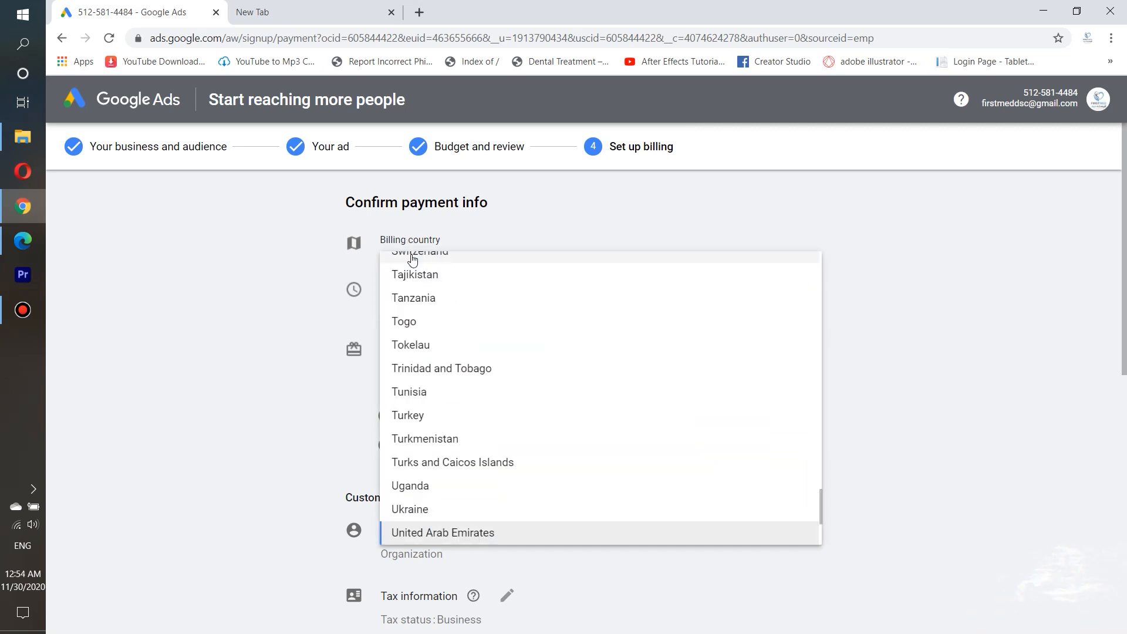
{"action": "left_click", "coordinate": [209, 256]}
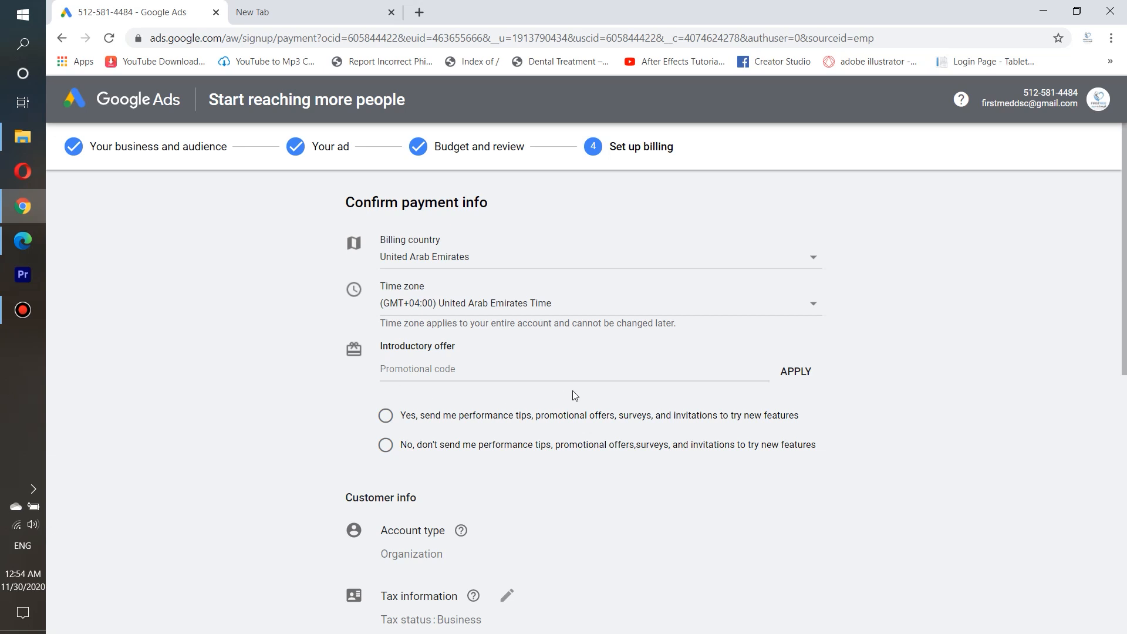
{"action": "scroll", "coordinate": [574, 395], "scroll_direction": "down", "scroll_amount": 2}
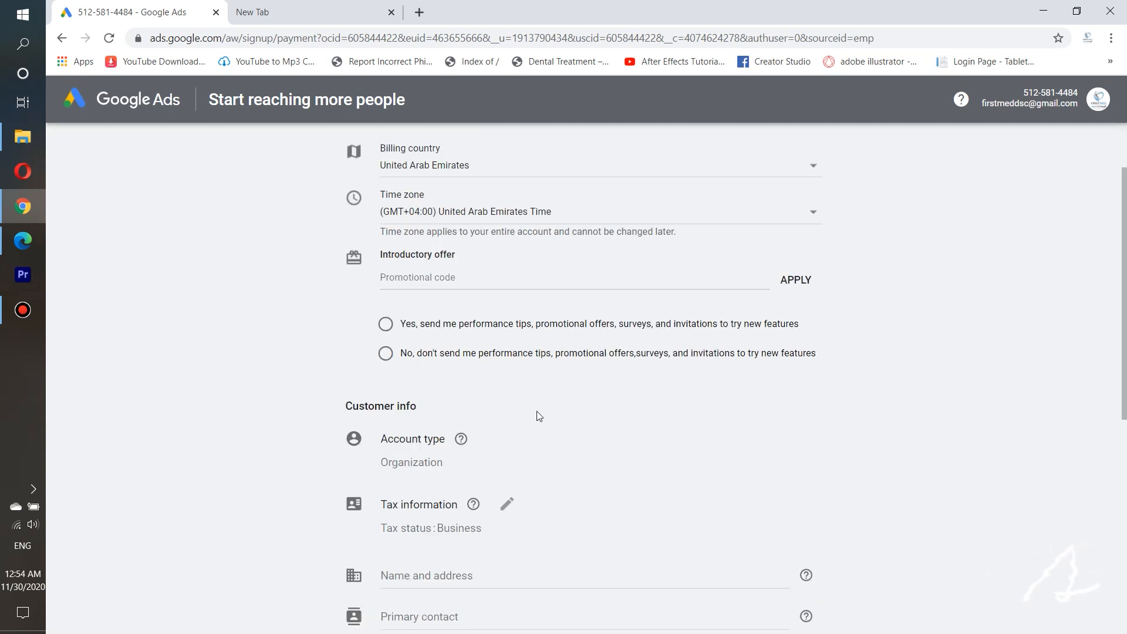
{"action": "left_click", "coordinate": [394, 328]}
{"action": "scroll", "coordinate": [720, 472], "scroll_direction": "down", "scroll_amount": 3}
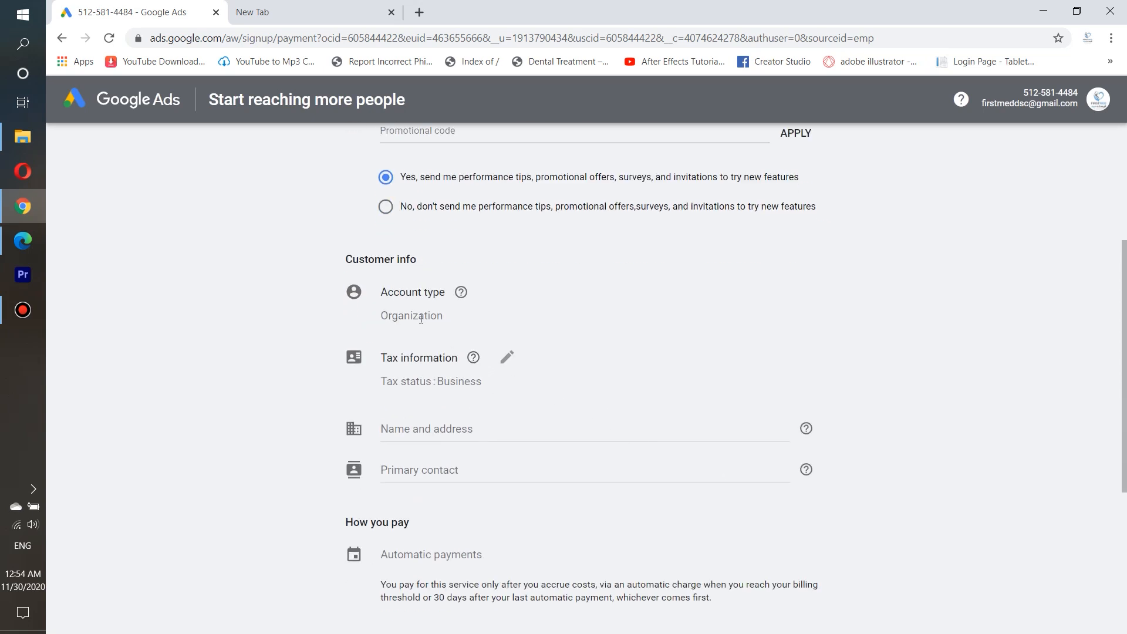
Step: Open the tax information for editing and review the customer info, automatic payments and payment method sections
{"action": "left_click", "coordinate": [457, 378]}
{"action": "scroll", "coordinate": [728, 402], "scroll_direction": "down", "scroll_amount": 1}
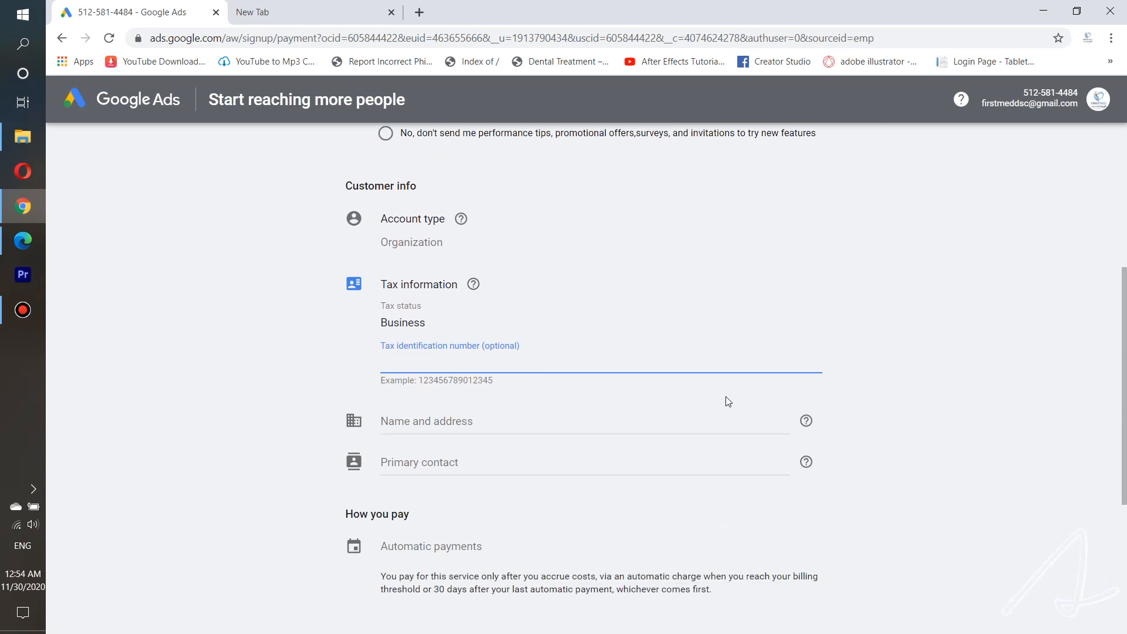
{"action": "left_click", "coordinate": [985, 392]}
{"action": "scroll", "coordinate": [522, 432], "scroll_direction": "down", "scroll_amount": 1}
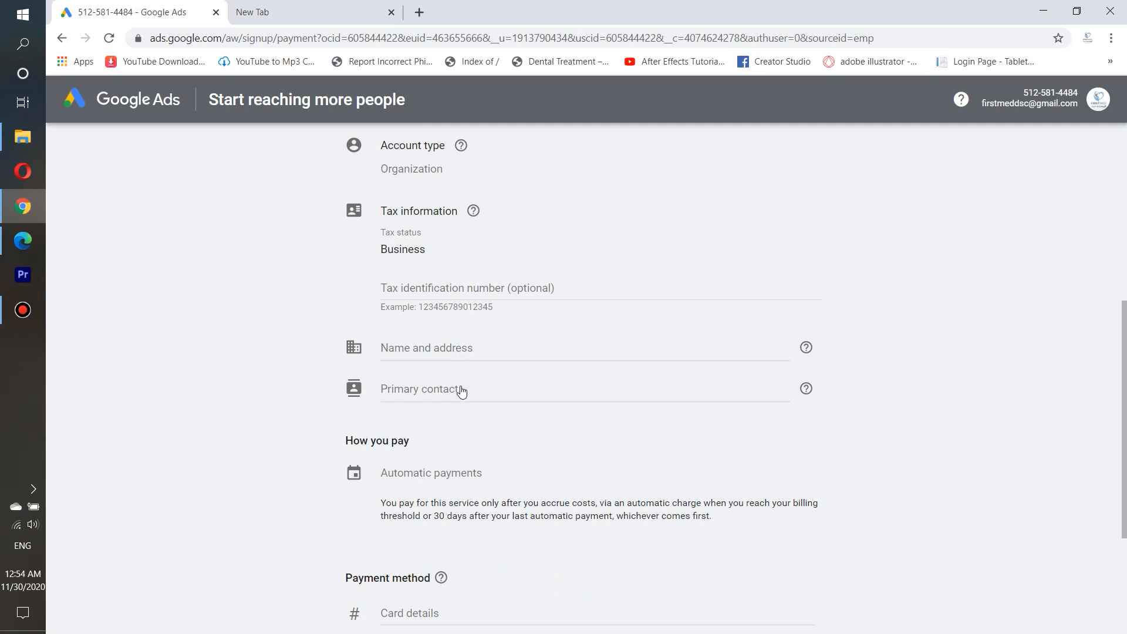
{"action": "scroll", "coordinate": [216, 459], "scroll_direction": "down", "scroll_amount": 1}
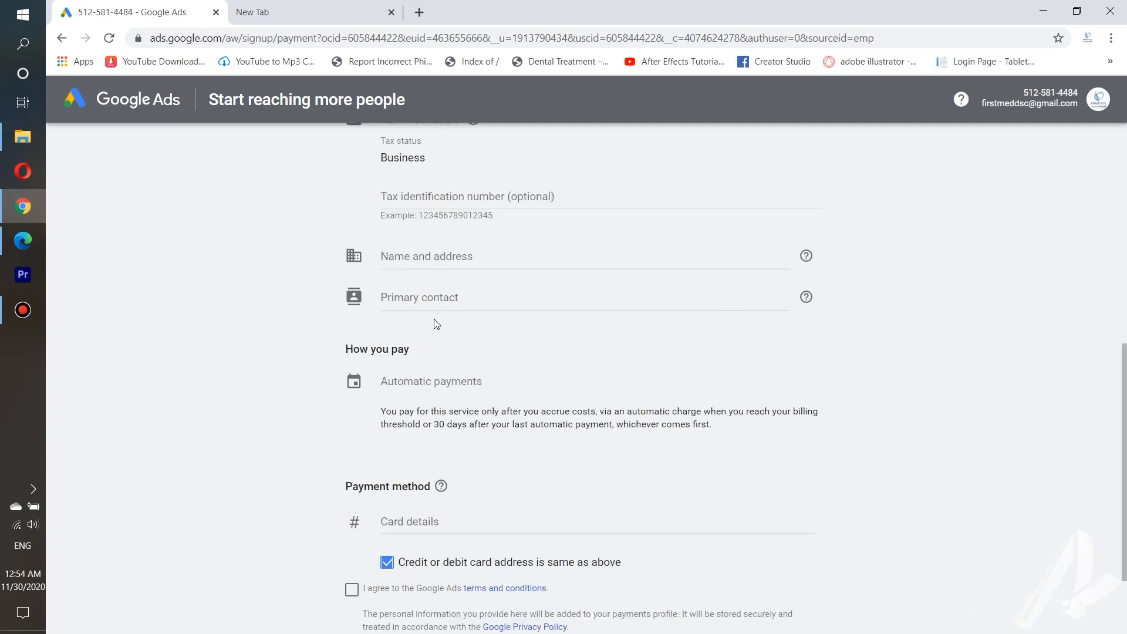
{"action": "scroll", "coordinate": [445, 311], "scroll_direction": "down", "scroll_amount": 2}
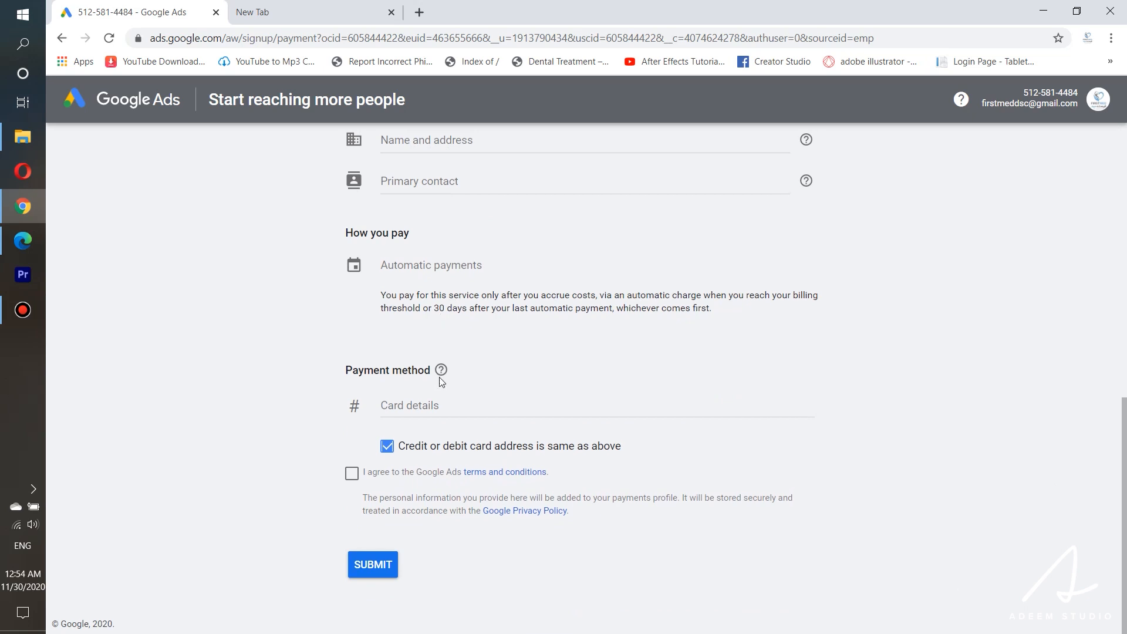
Step: Open the card number and cardholder name fields and agree to the Google Ads terms and conditions
{"action": "left_click", "coordinate": [408, 409]}
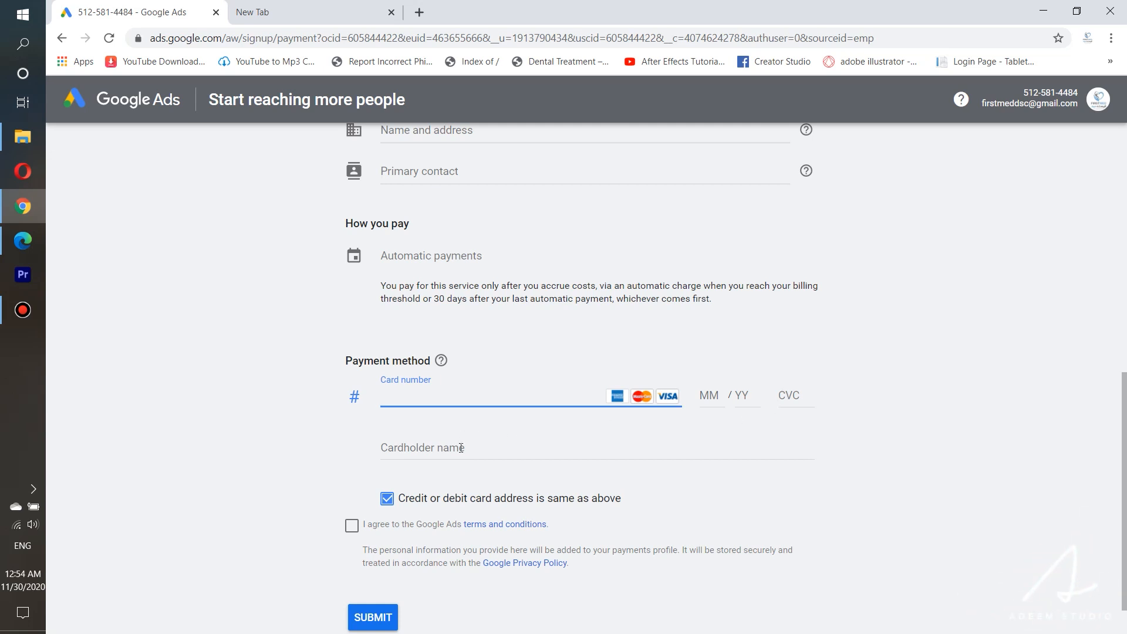
{"action": "left_click", "coordinate": [461, 448]}
{"action": "scroll", "coordinate": [302, 473], "scroll_direction": "down", "scroll_amount": 1}
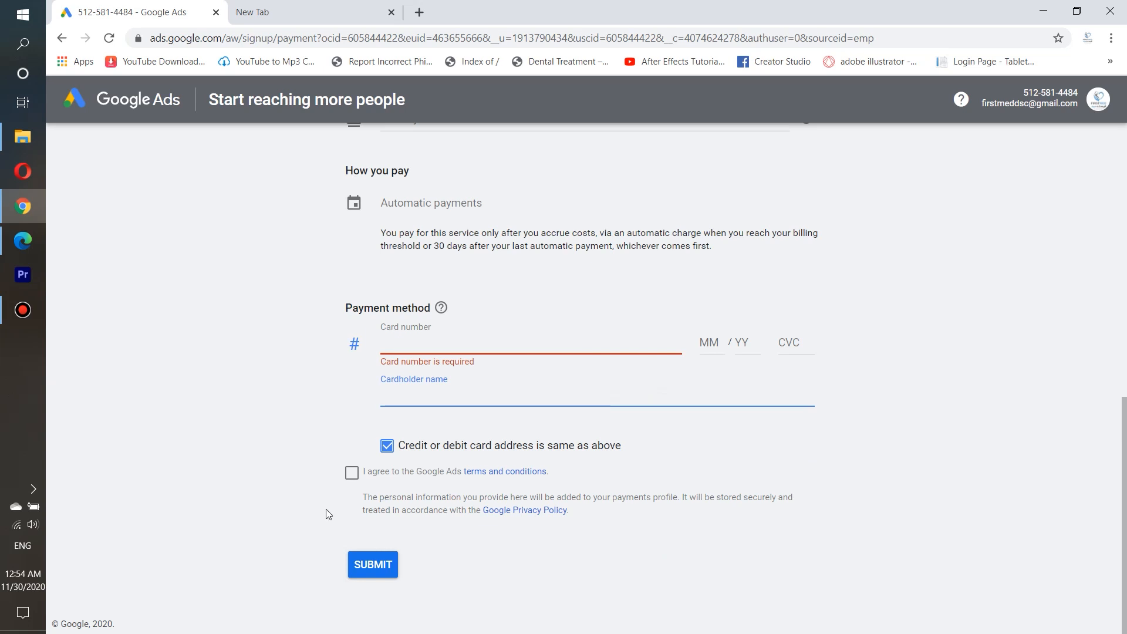
{"action": "left_click", "coordinate": [352, 473]}
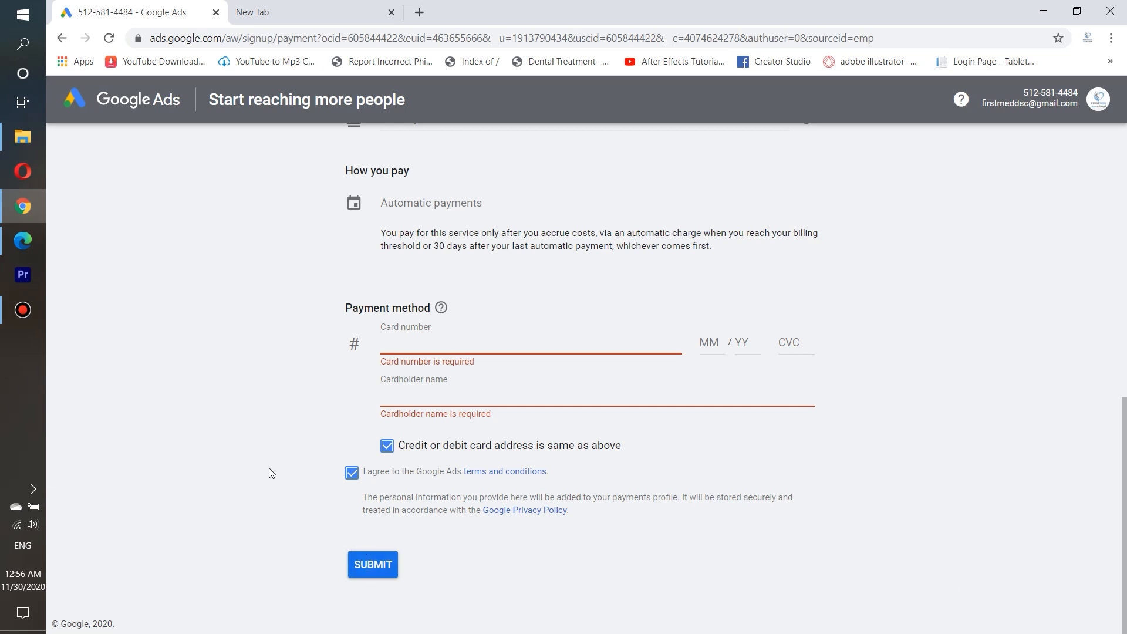
Step: Switch to the existing Google Ads account in Edge and show campaigns of all statuses in the campaign list
{"action": "left_click", "coordinate": [26, 239]}
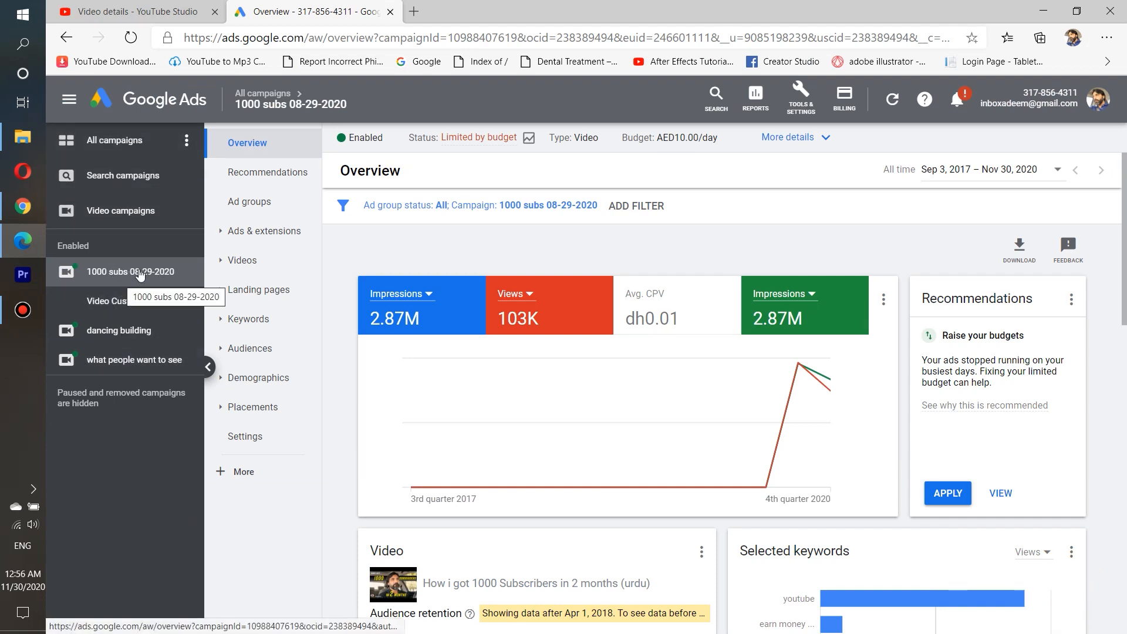
{"action": "left_click", "coordinate": [187, 142]}
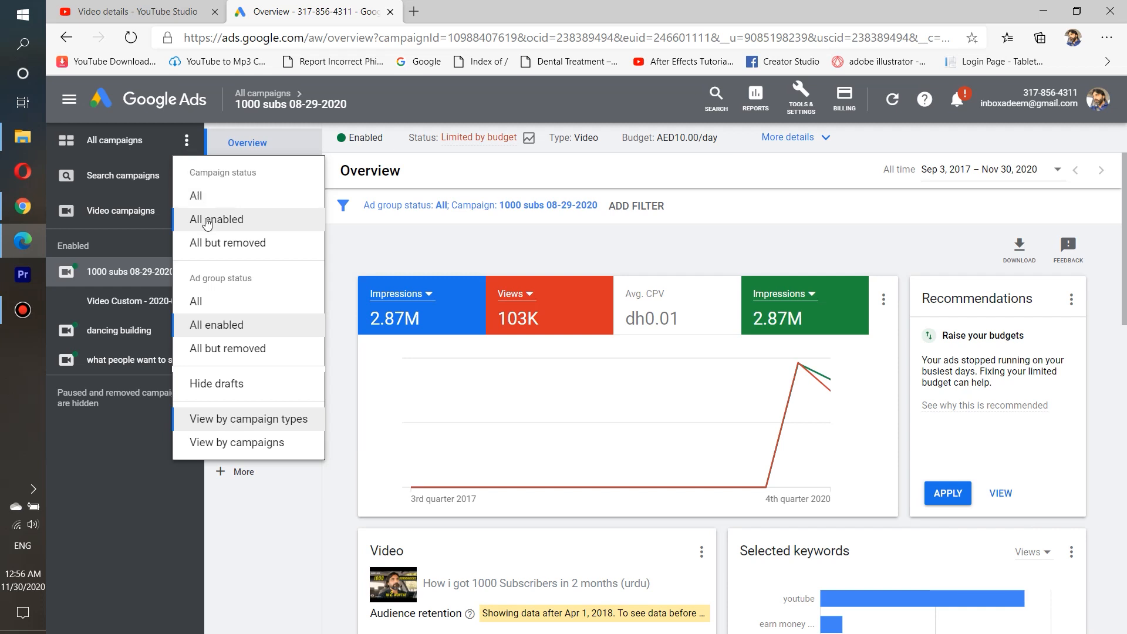
{"action": "left_click", "coordinate": [107, 471]}
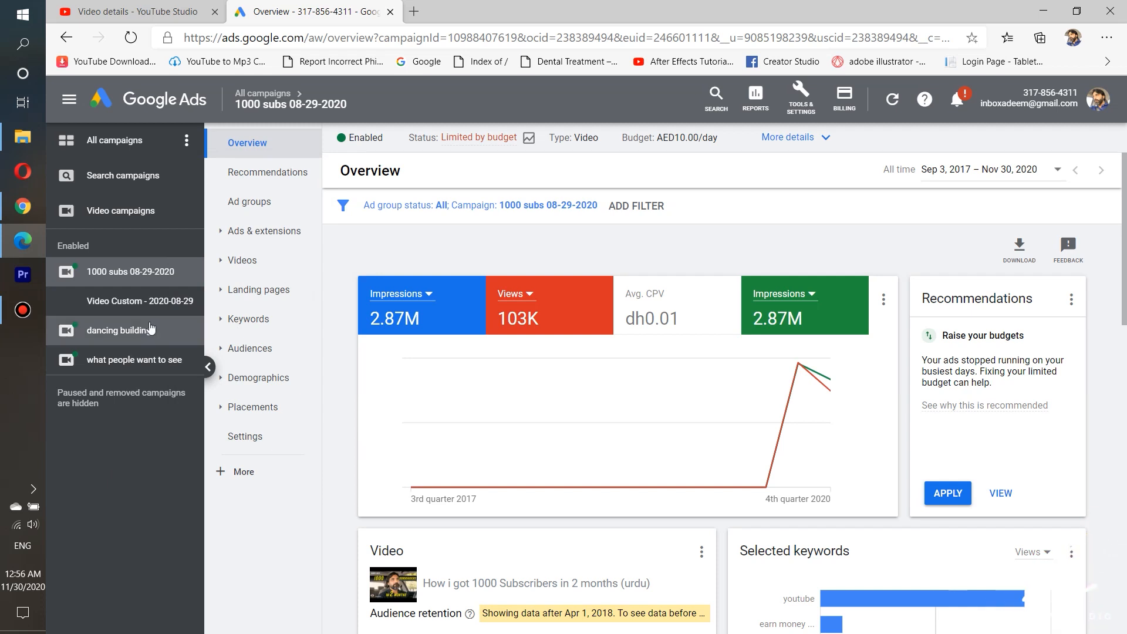
{"action": "left_click", "coordinate": [186, 141]}
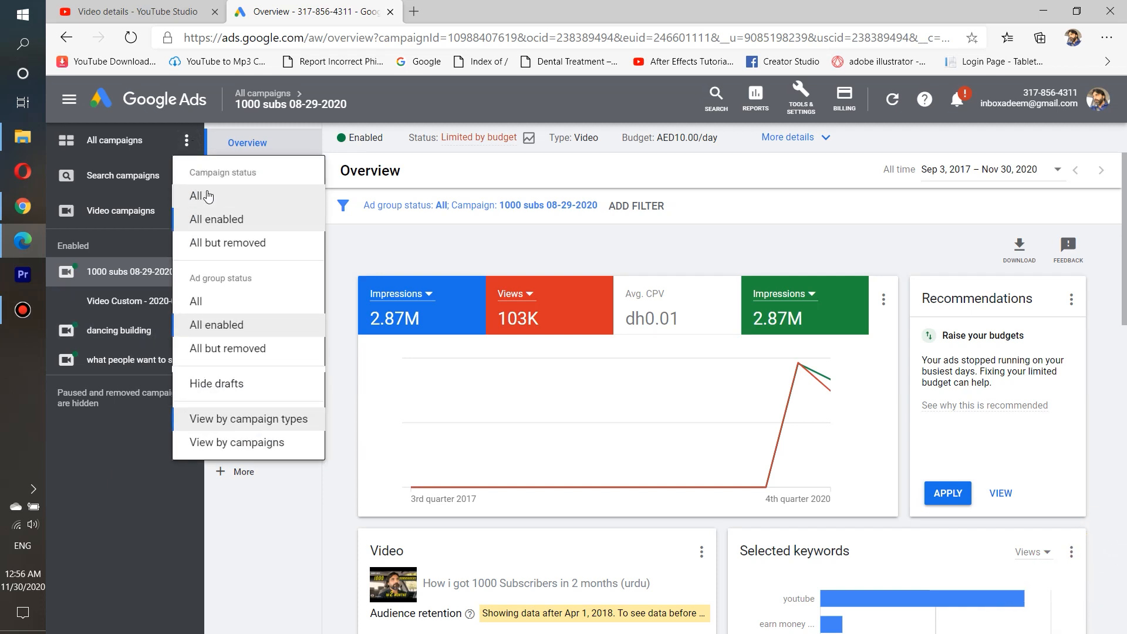
{"action": "left_click", "coordinate": [196, 195]}
{"action": "scroll", "coordinate": [161, 348], "scroll_direction": "down", "scroll_amount": 10}
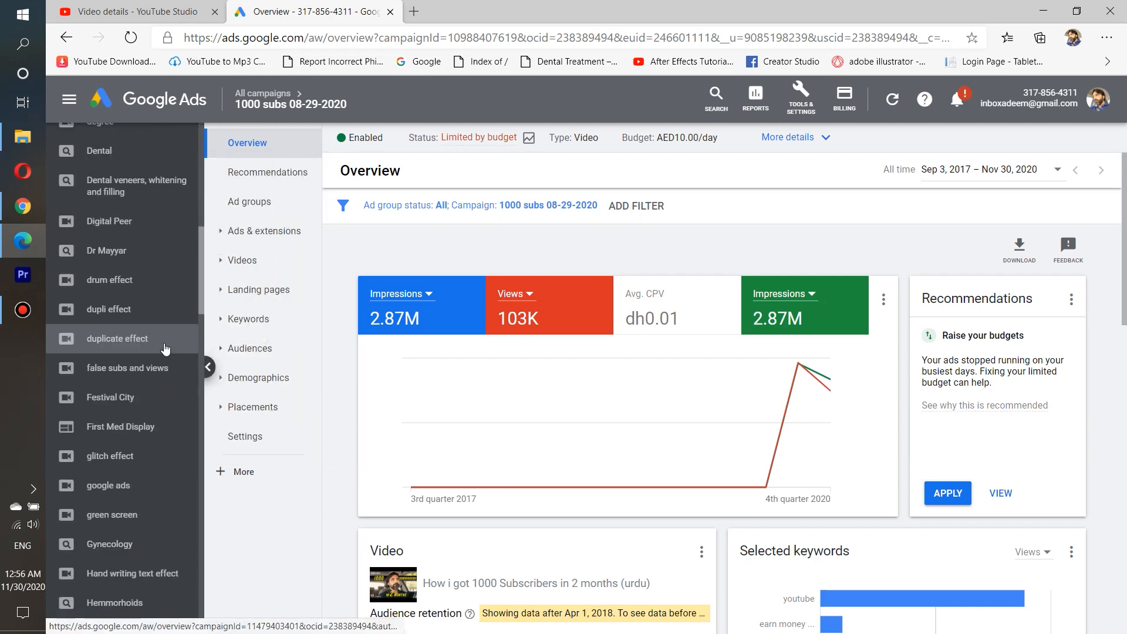
Step: Find the youtube earning campaign in the campaign list, open its overview and set its status to Enabled
{"action": "scroll", "coordinate": [161, 349], "scroll_direction": "down", "scroll_amount": 8}
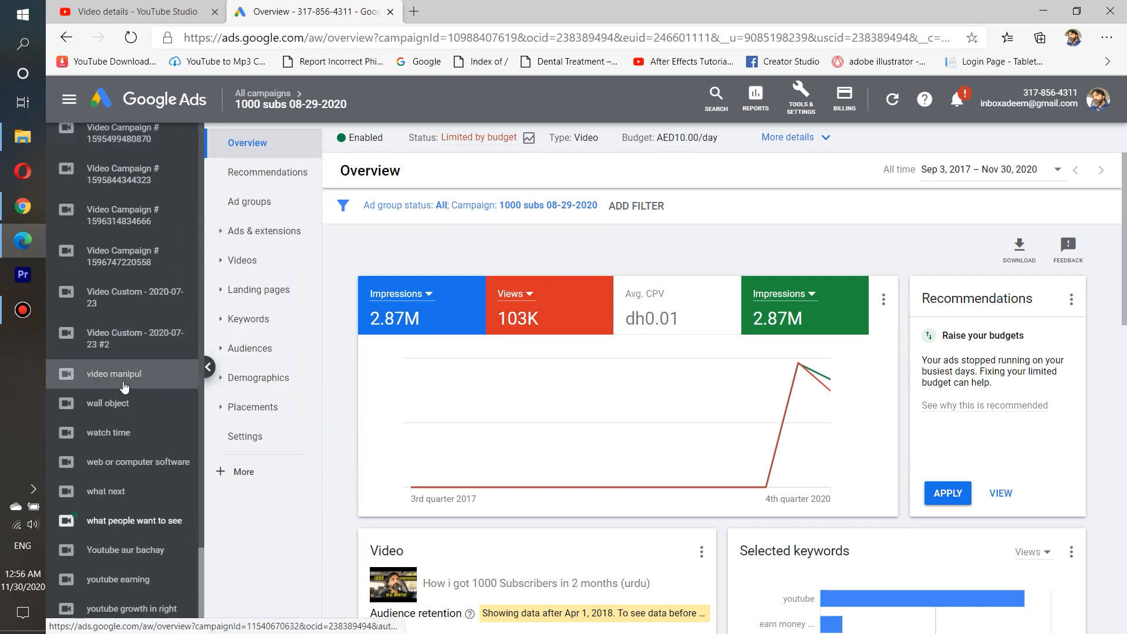
{"action": "scroll", "coordinate": [129, 414], "scroll_direction": "up", "scroll_amount": 8}
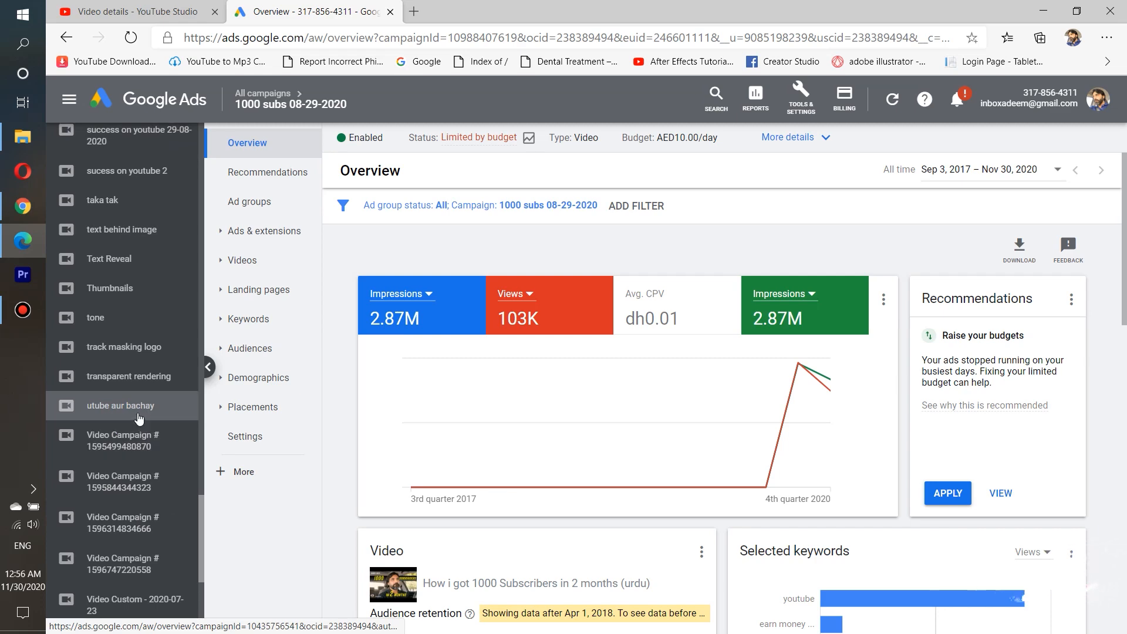
{"action": "scroll", "coordinate": [138, 409], "scroll_direction": "down", "scroll_amount": 8}
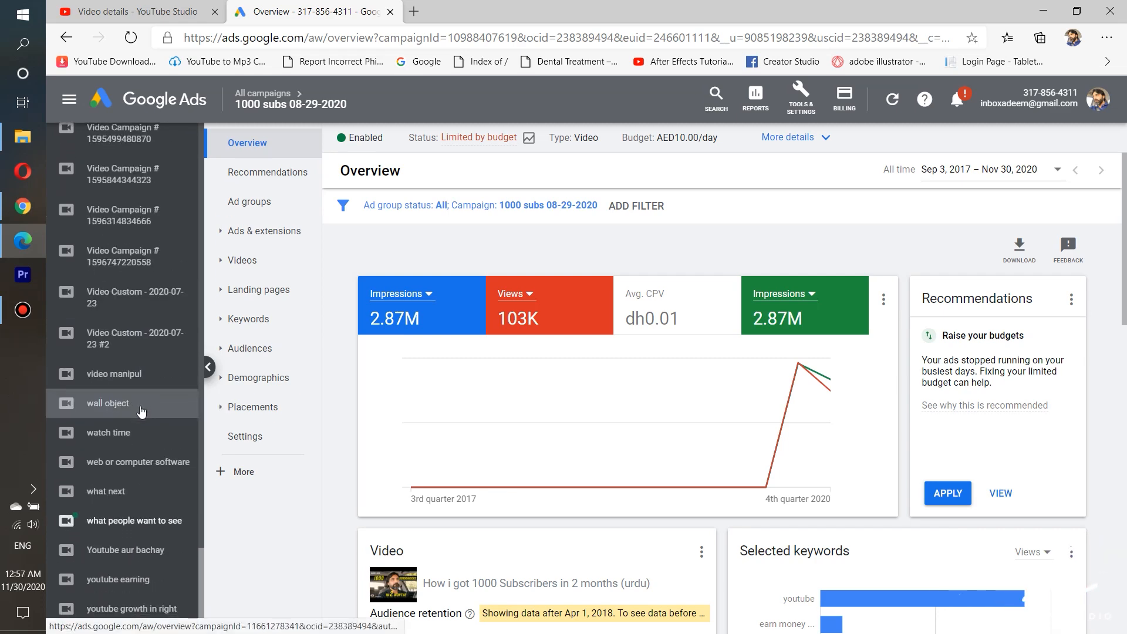
{"action": "left_click", "coordinate": [116, 584]}
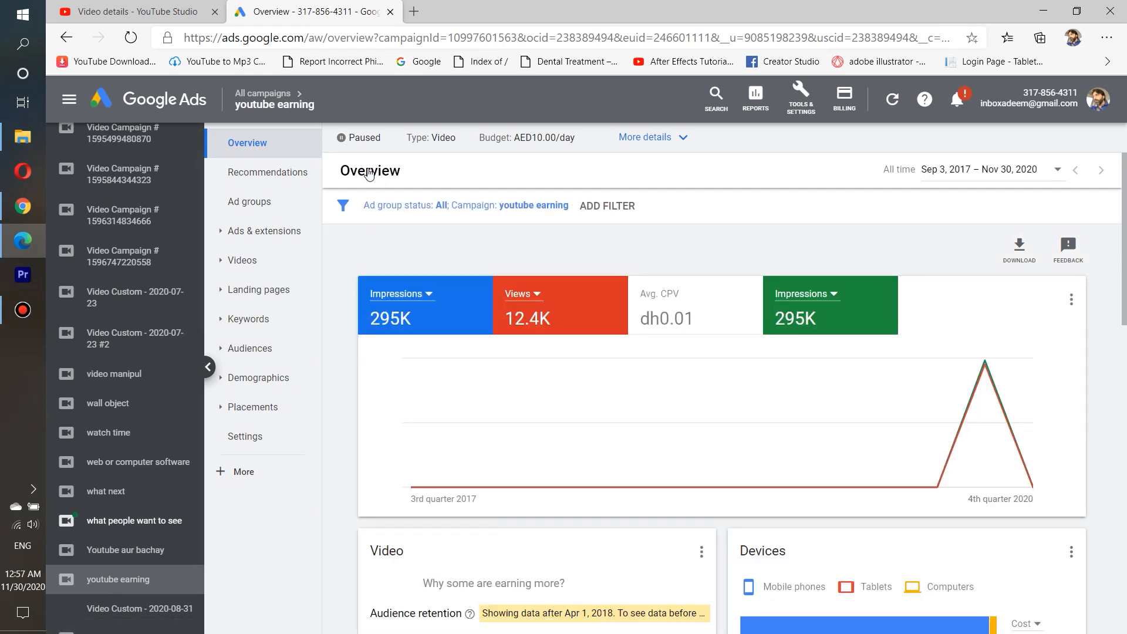
{"action": "left_click", "coordinate": [377, 146]}
{"action": "left_click", "coordinate": [376, 150]}
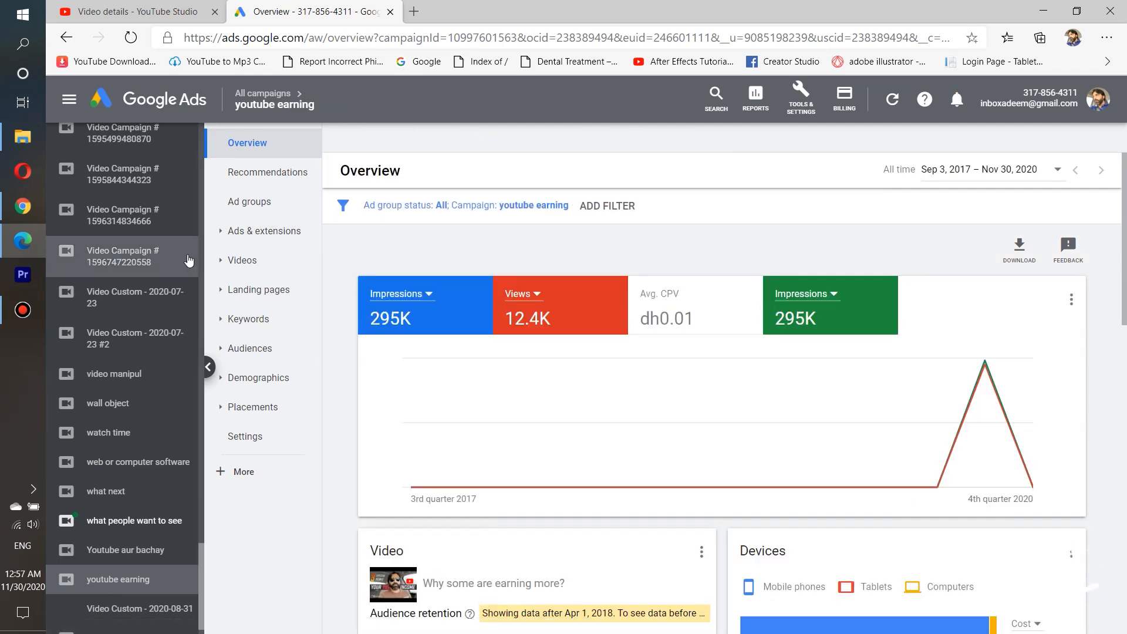
Step: Filter the campaign list by campaign status to show all enabled campaigns only
{"action": "scroll", "coordinate": [161, 264], "scroll_direction": "up", "scroll_amount": 6}
{"action": "scroll", "coordinate": [161, 264], "scroll_direction": "up", "scroll_amount": 10}
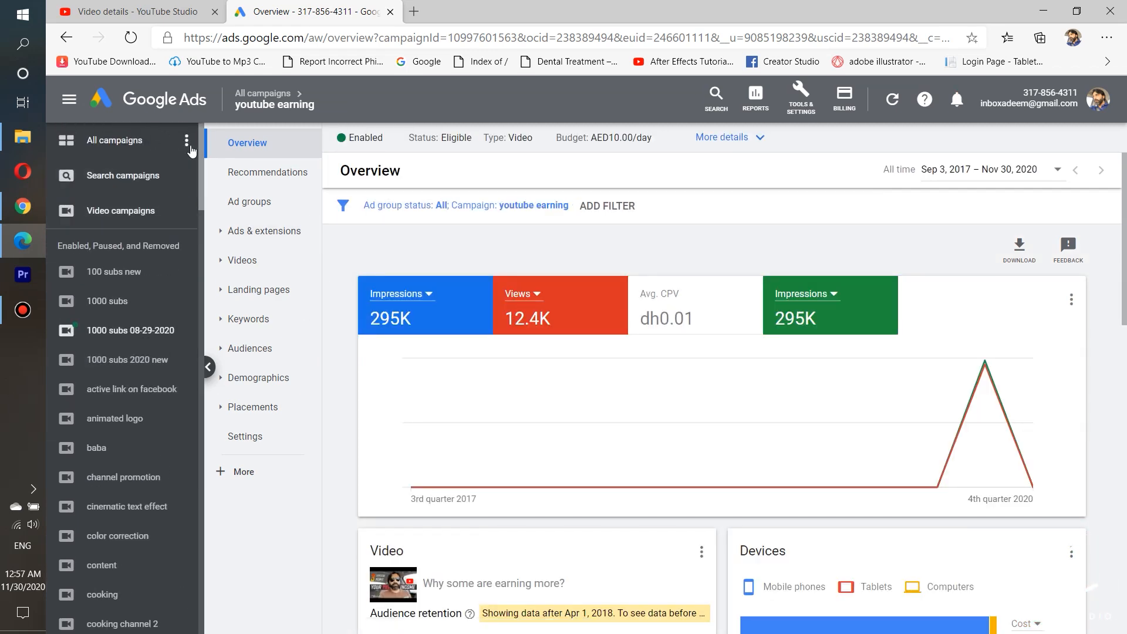
{"action": "left_click", "coordinate": [186, 140]}
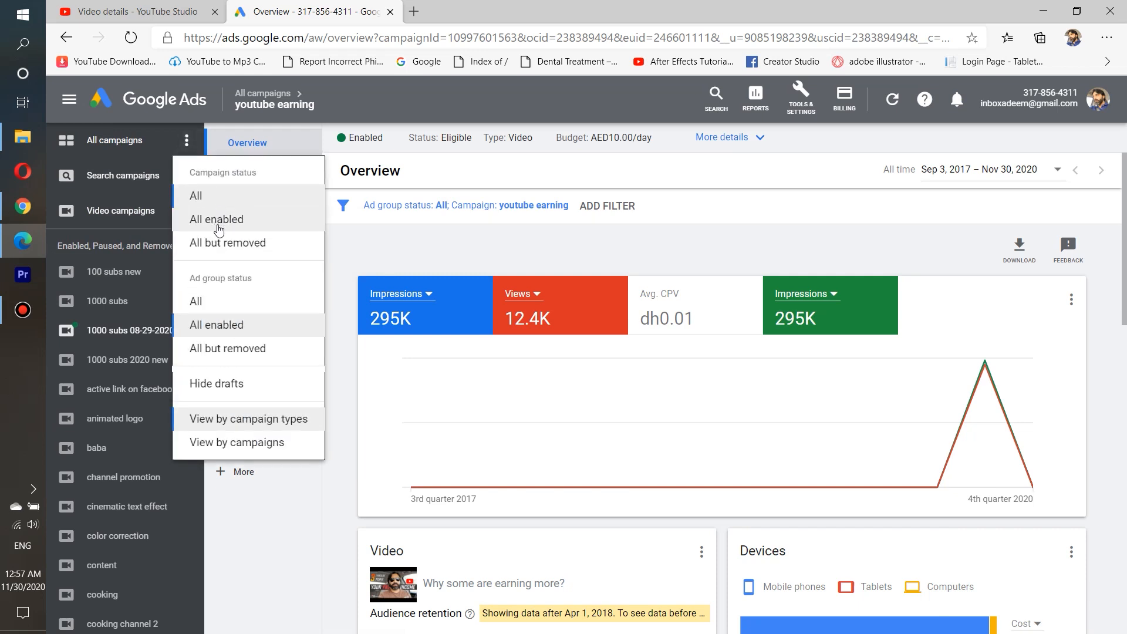
{"action": "left_click", "coordinate": [218, 226]}
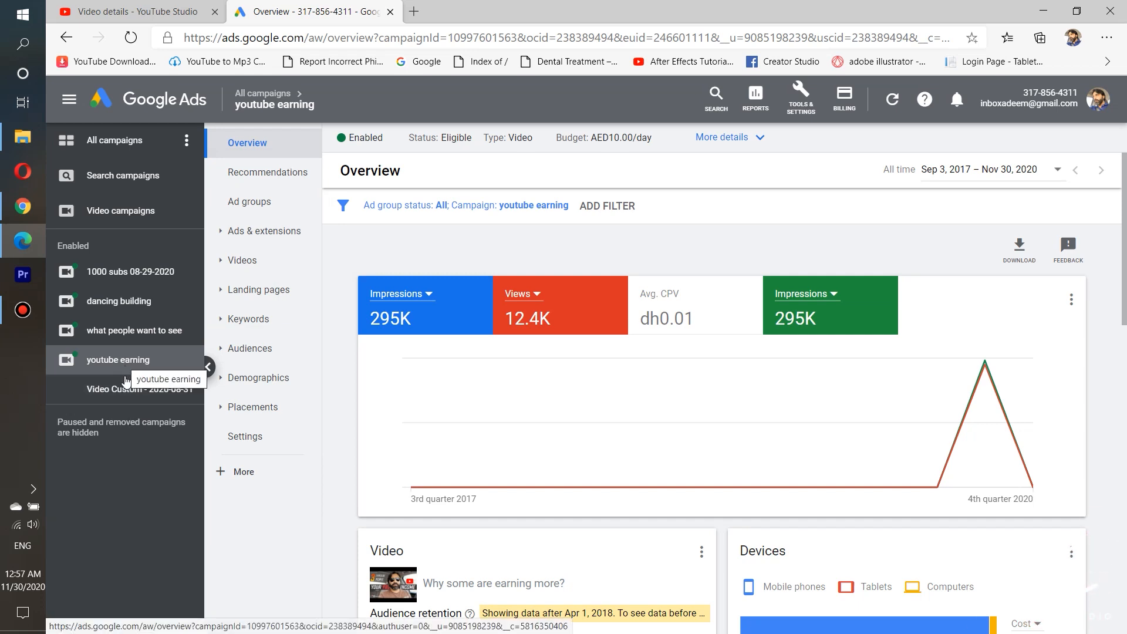
Step: Set the status of the youtube earning campaign to Paused
{"action": "mouse_move", "coordinate": [130, 443]}
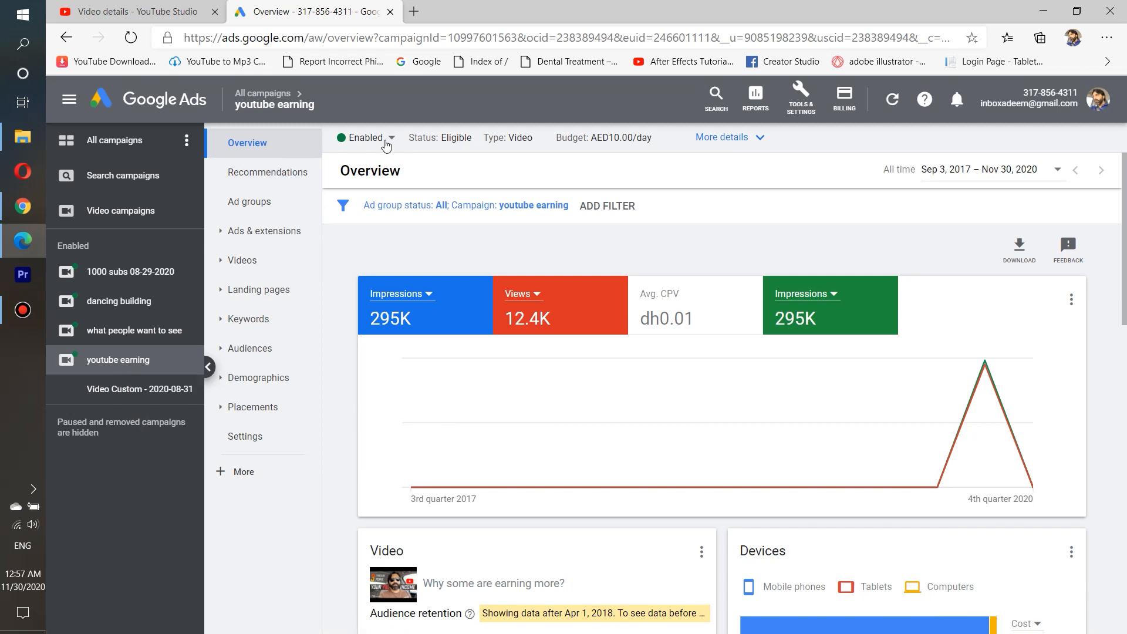
{"action": "left_click", "coordinate": [385, 145]}
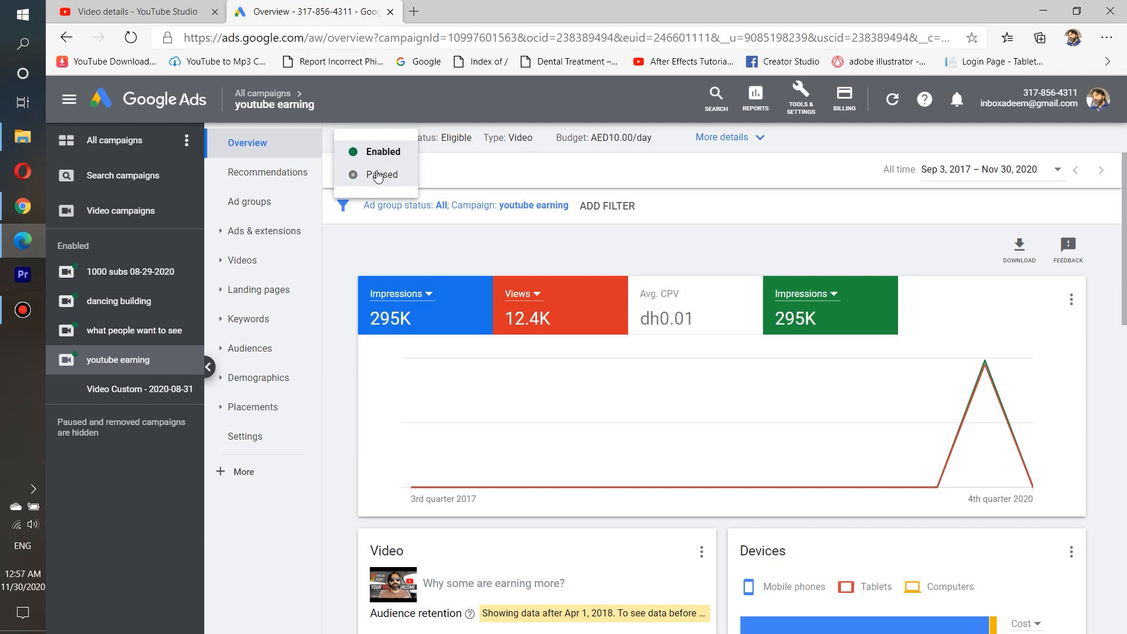
{"action": "left_click", "coordinate": [377, 175]}
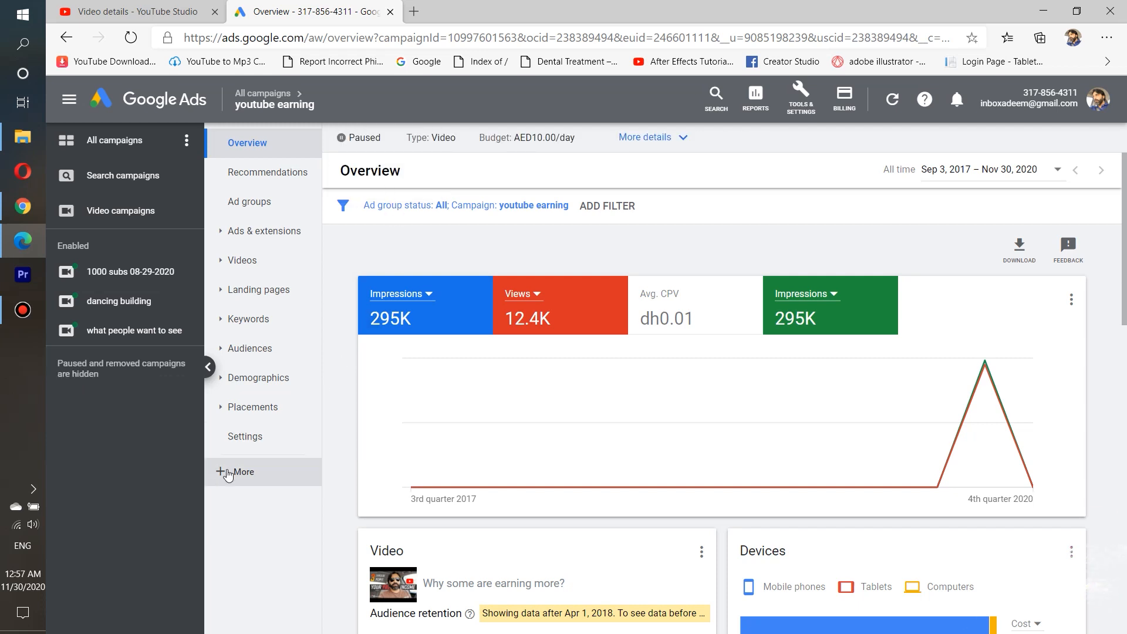